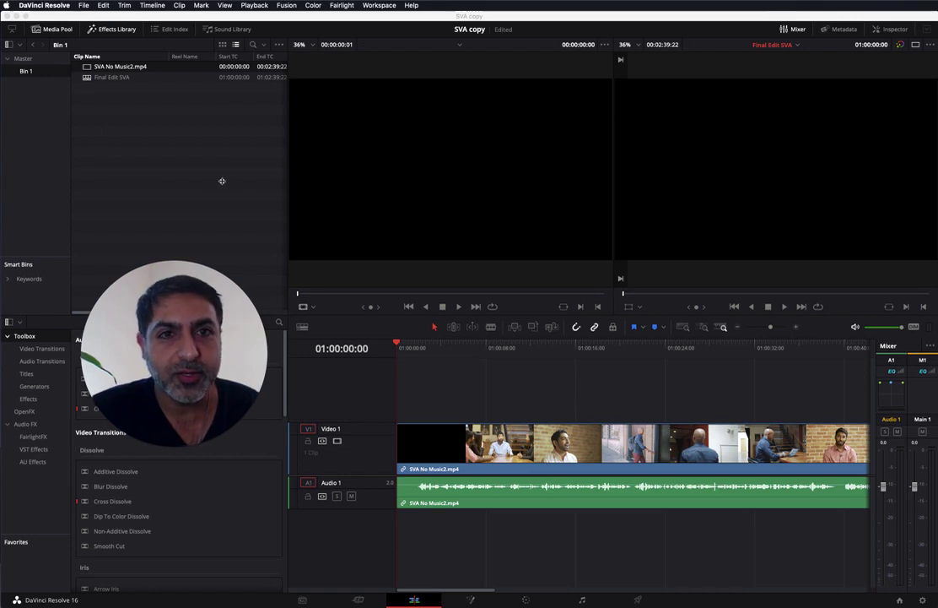
- Run the Simon Says '1a Transcribe Clips in Bin' script on Bin 1's clips
left_click(379, 5)
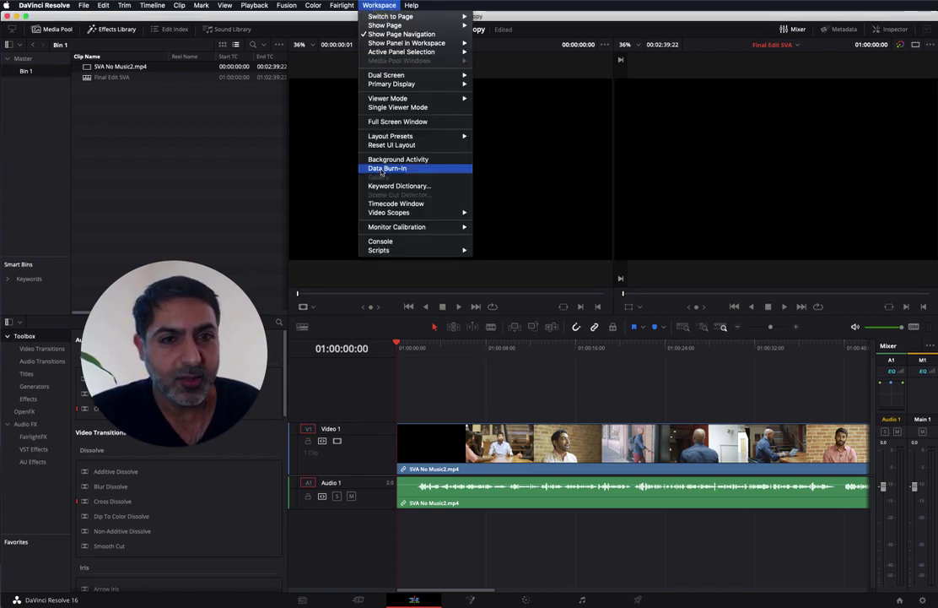
mouse_move(380, 250)
mouse_move(500, 250)
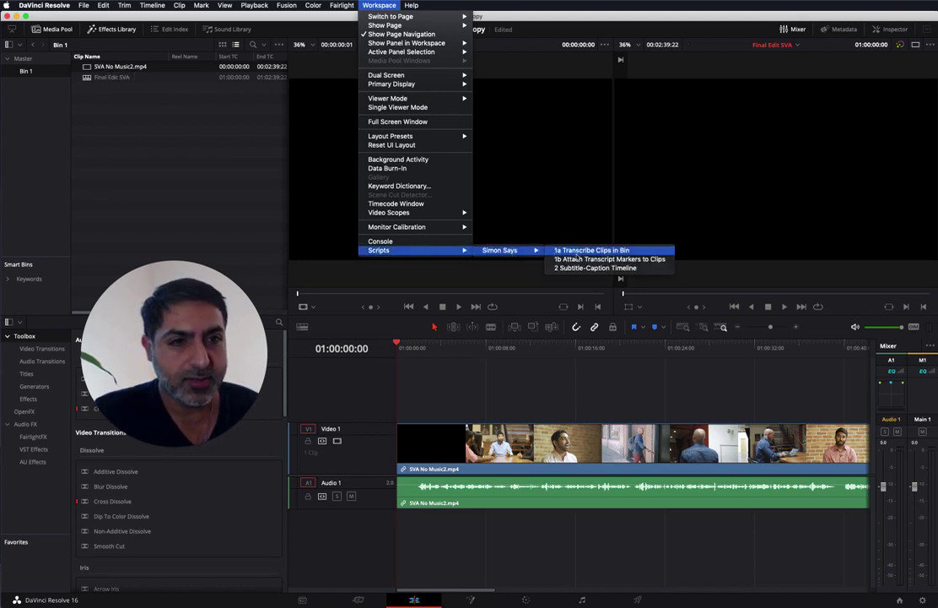
left_click(578, 252)
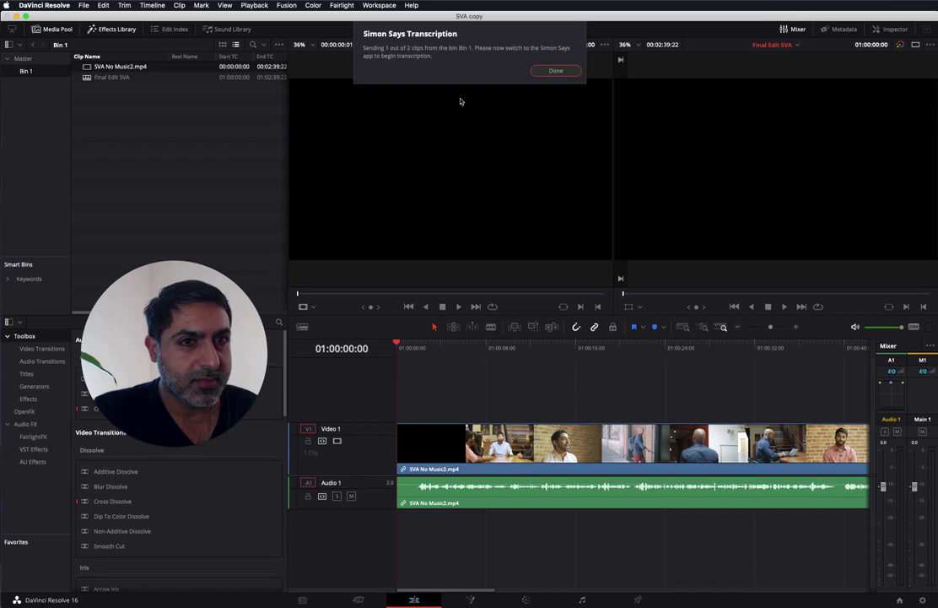
- Dismiss the sent notice, allow Resolve to control Simon Says, and collapse the project list
left_click(558, 71)
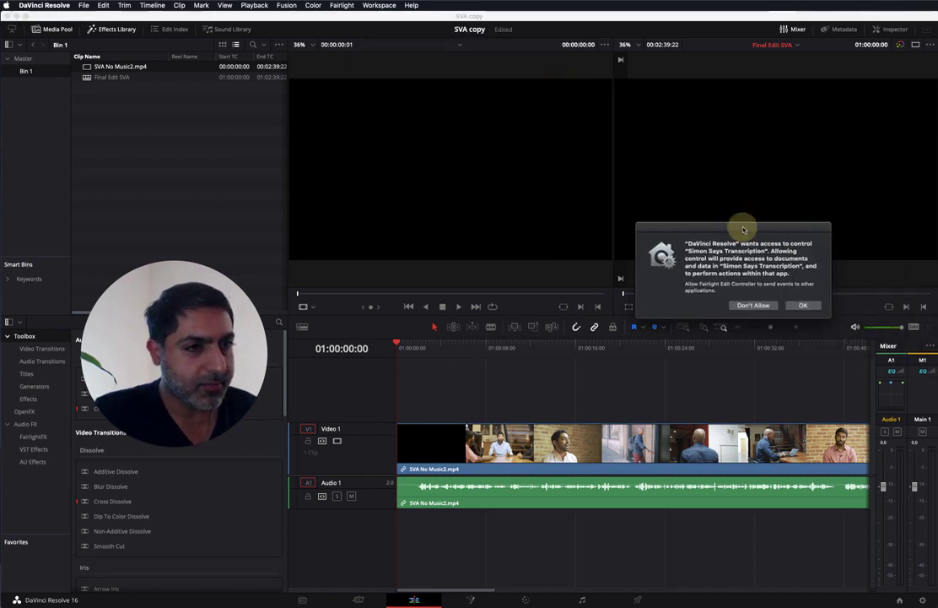
left_click(804, 304)
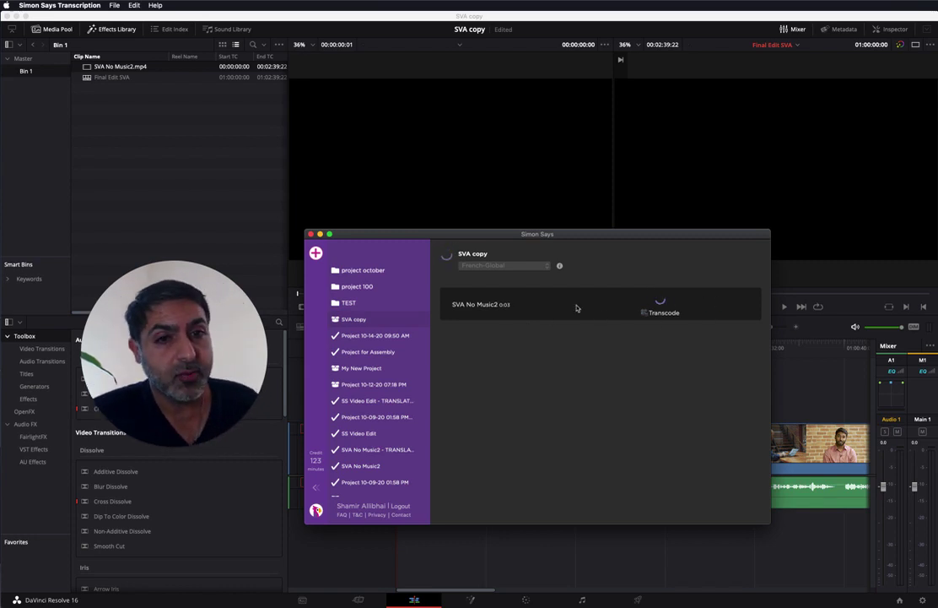
left_click(314, 489)
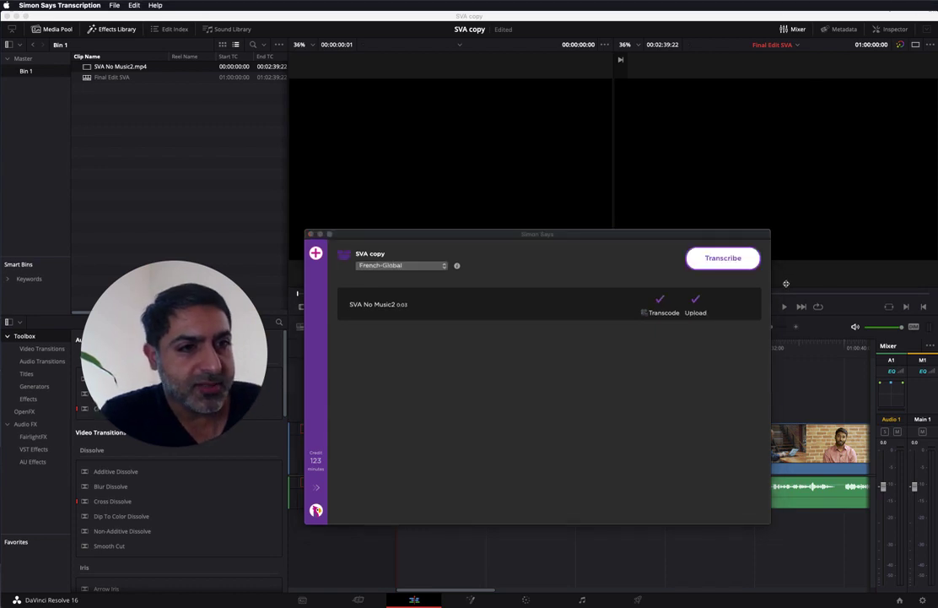
- Transcribe SVA No Music2 in English-Global and acknowledge the transcription alert
left_click(425, 265)
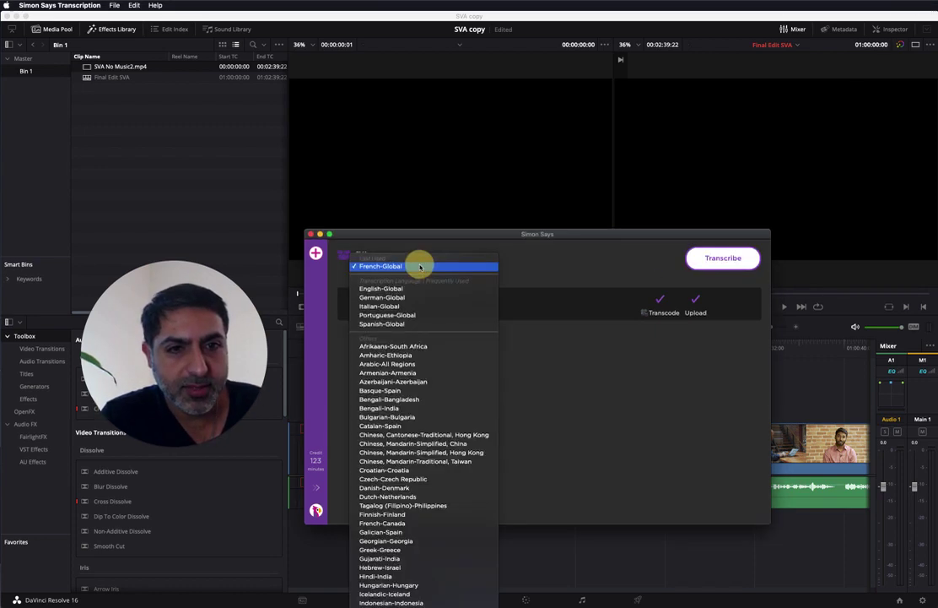
left_click(409, 288)
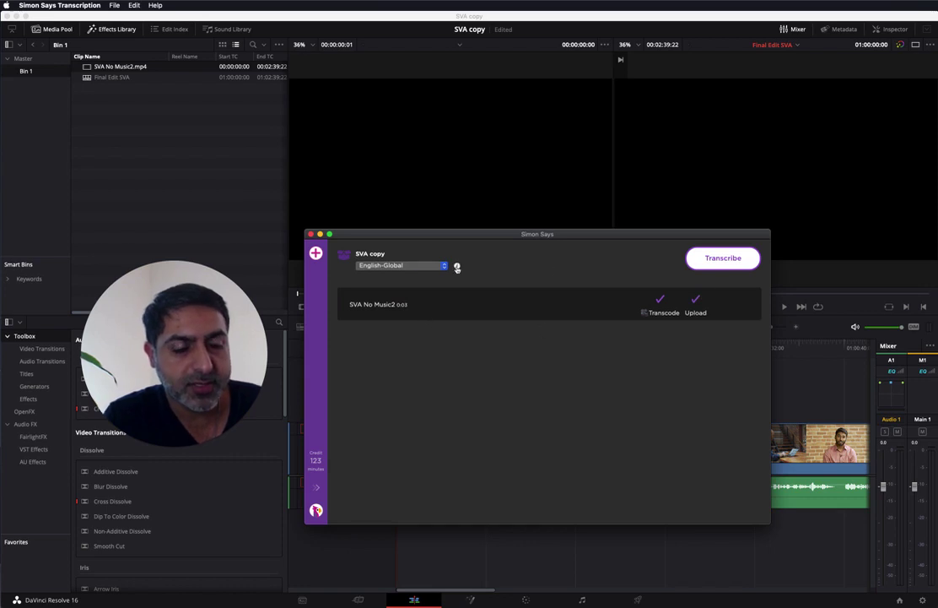
left_click(744, 261)
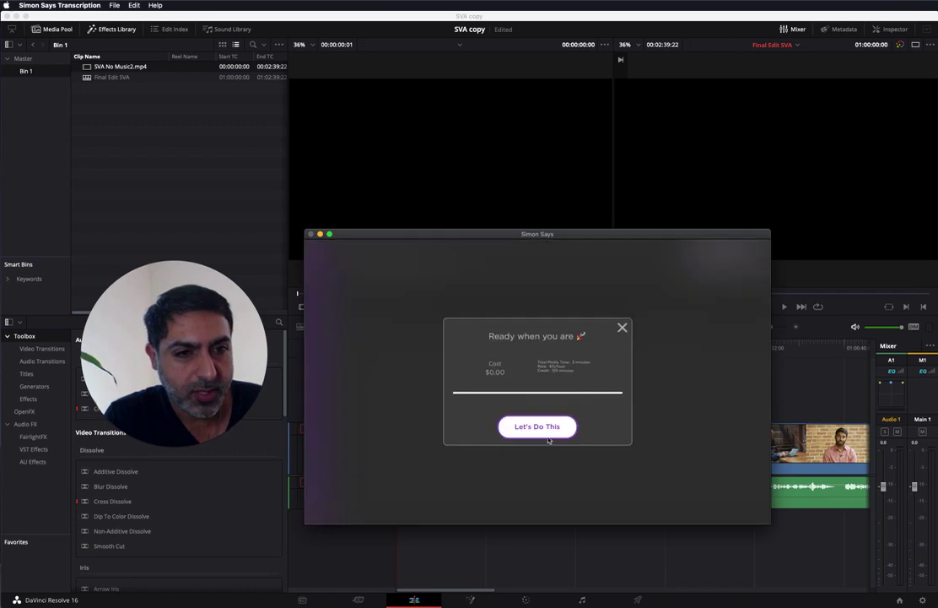
left_click(547, 431)
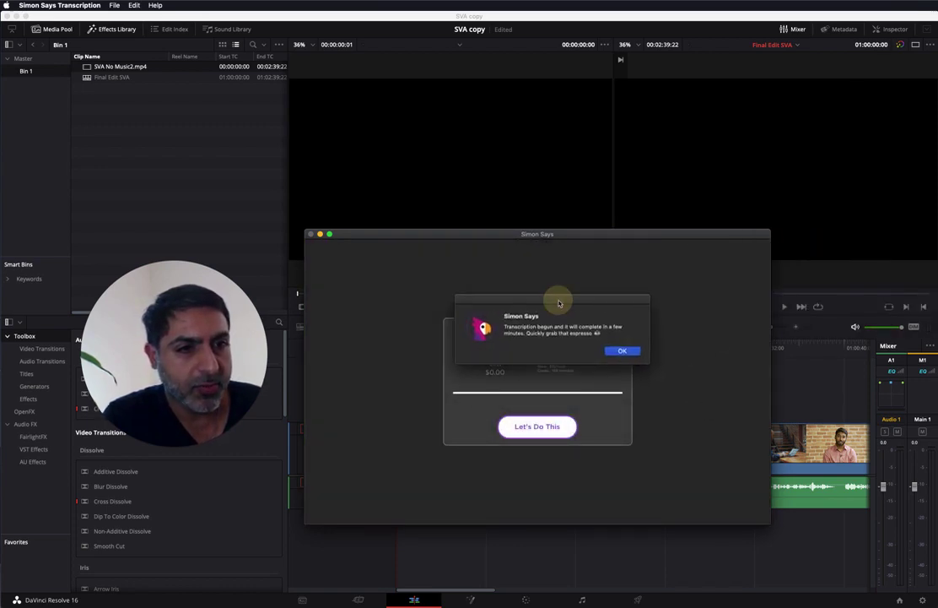
left_click(622, 349)
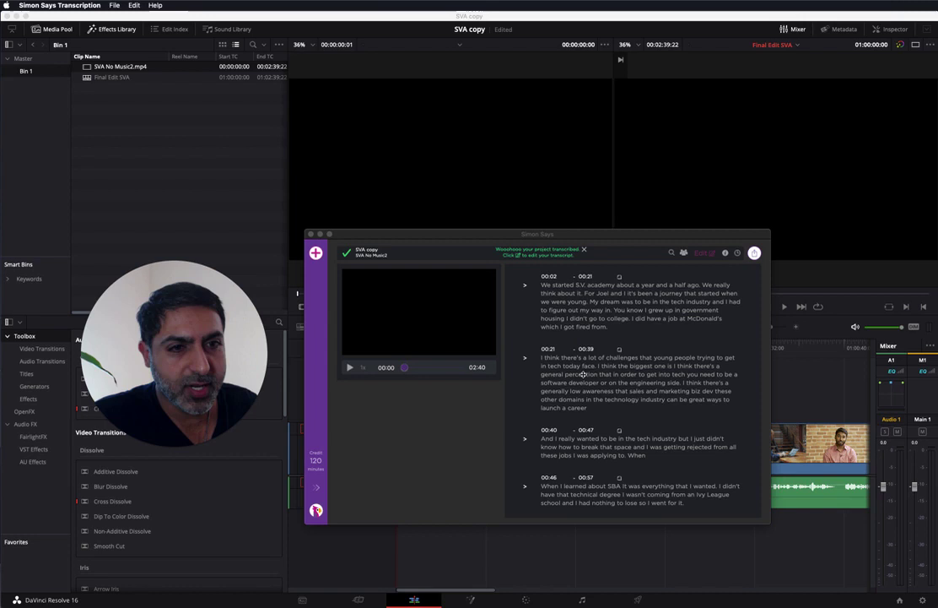
- Scroll through the SVA copy transcript and cue the player to 00:48
scroll(583, 361, "down", 4)
left_click(420, 367)
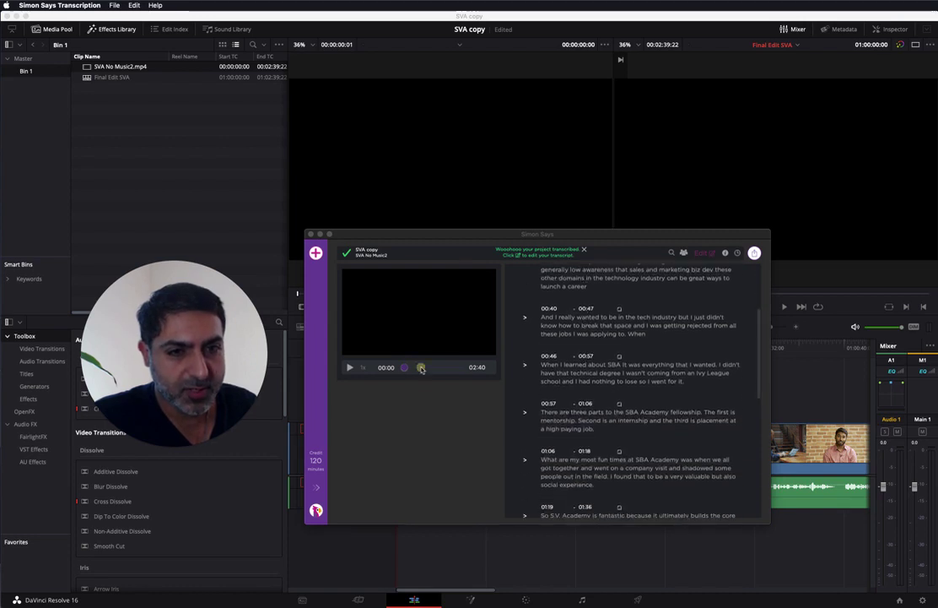
scroll(590, 390, "down", 4)
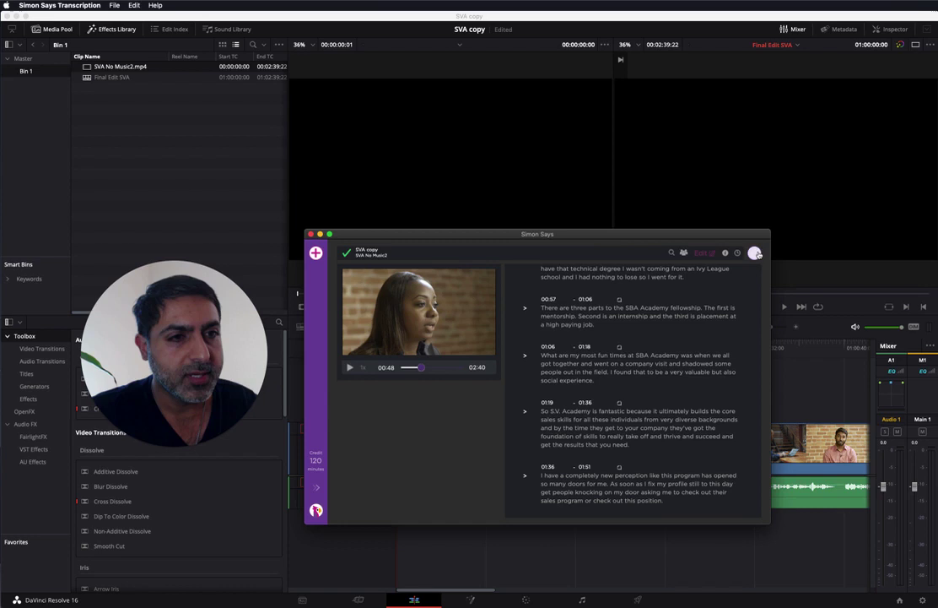
- Export the transcript as DaVinci Resolve markers and bring Resolve back to the front
left_click(757, 254)
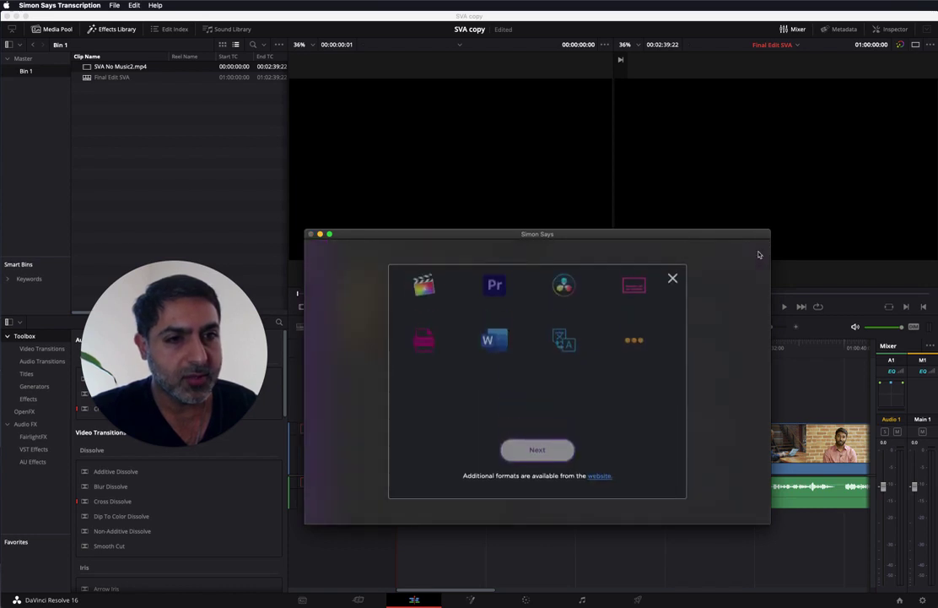
left_click(576, 289)
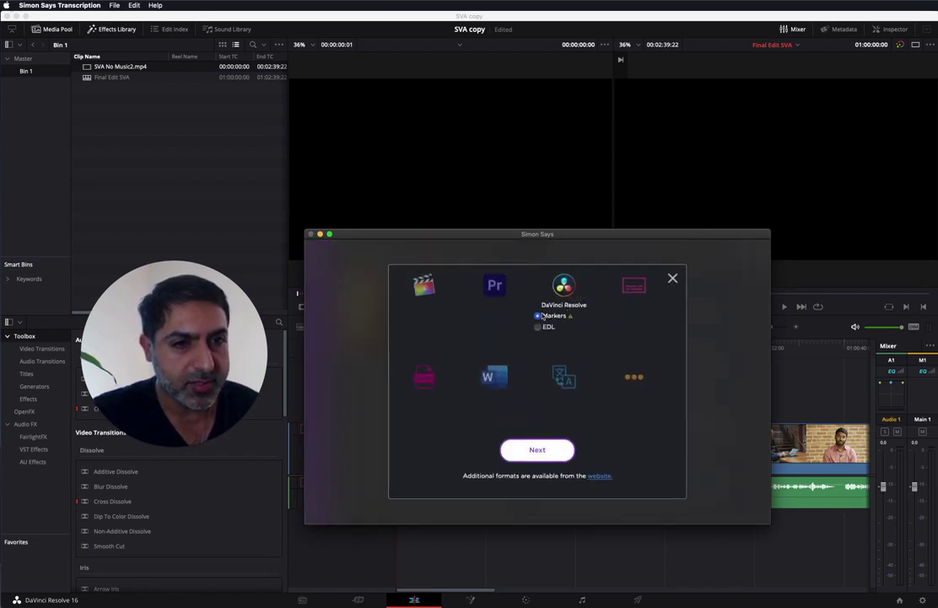
left_click(547, 450)
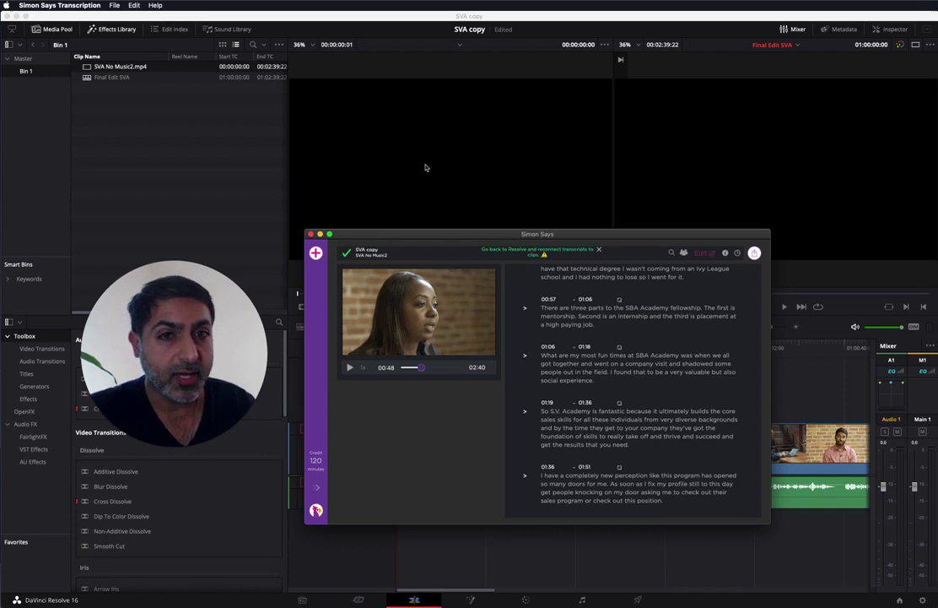
left_click(417, 18)
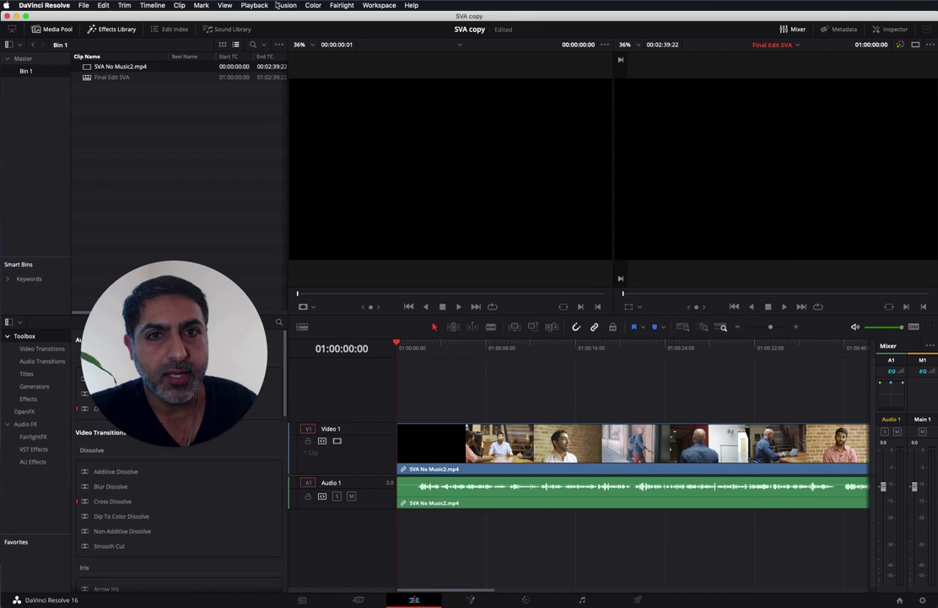
- Run the Simon Says '1b Attach Transcript Markers to Clips' script on Bin 1
left_click(393, 5)
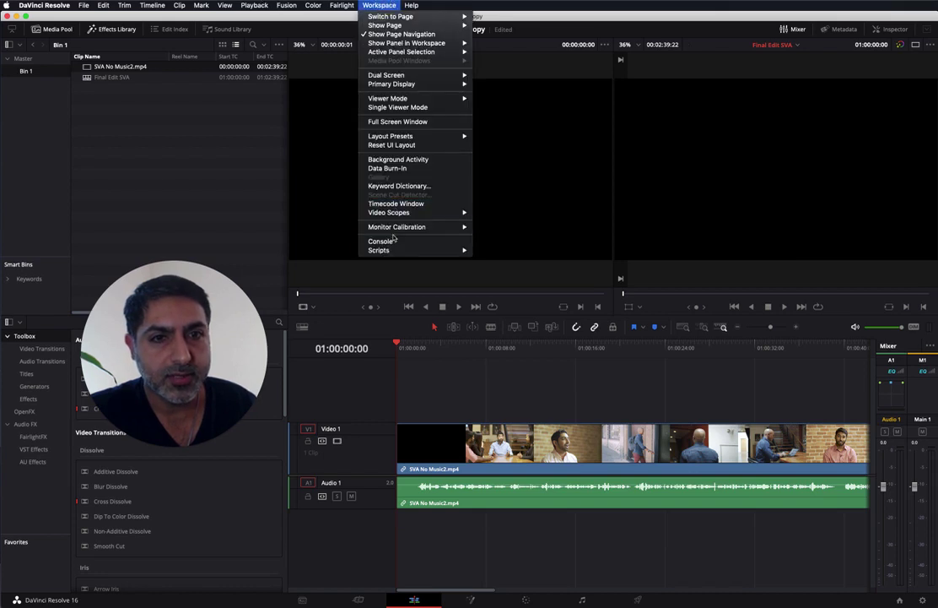
mouse_move(393, 251)
mouse_move(500, 253)
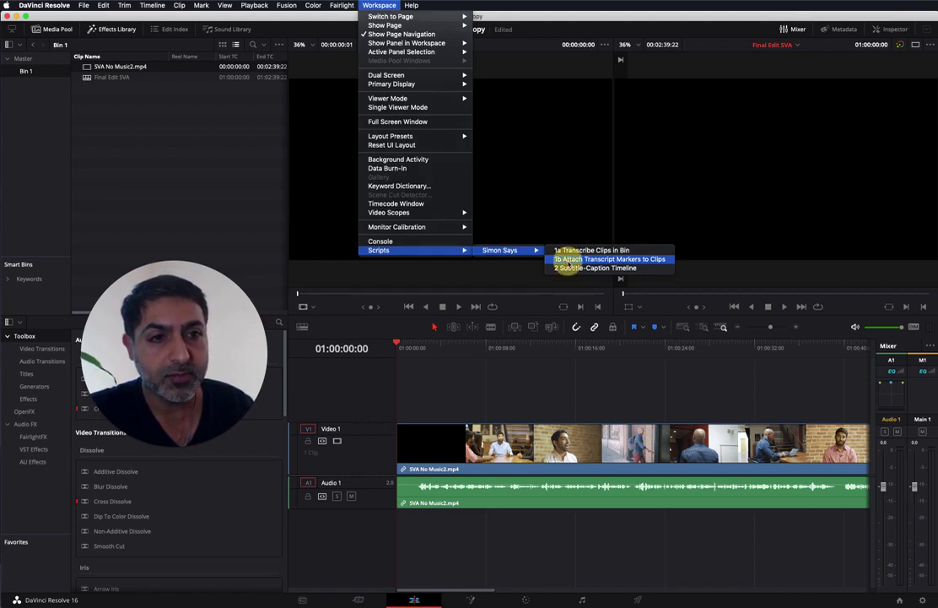
left_click(569, 260)
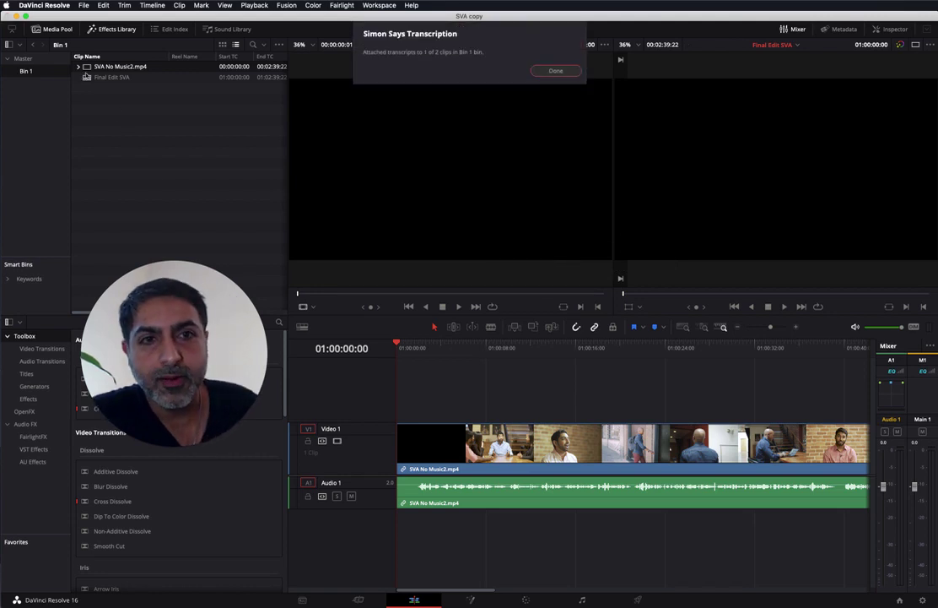
- Expand SVA No Music2.mp4 to list its No Speaker markers and load it in the source viewer
left_click(556, 72)
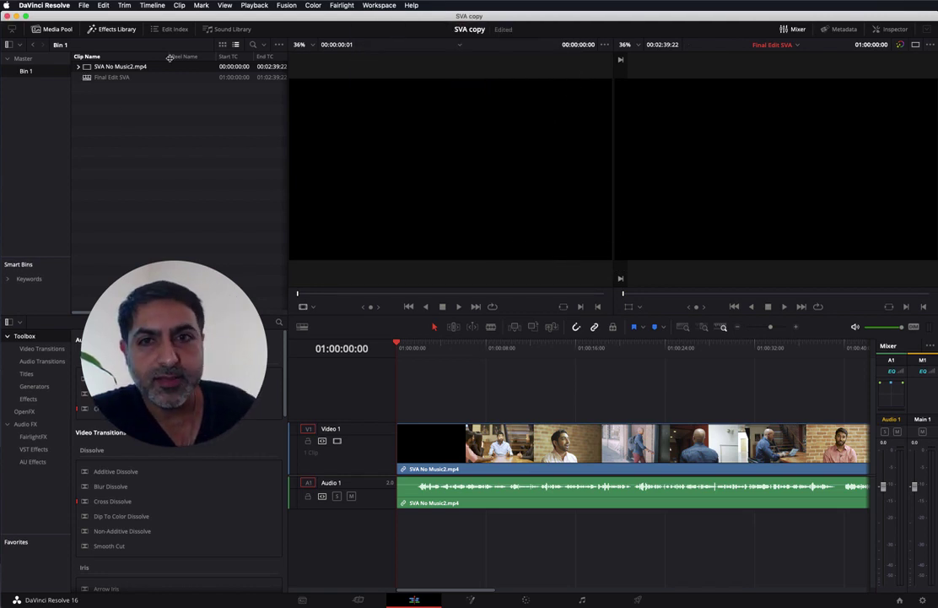
left_click(79, 68)
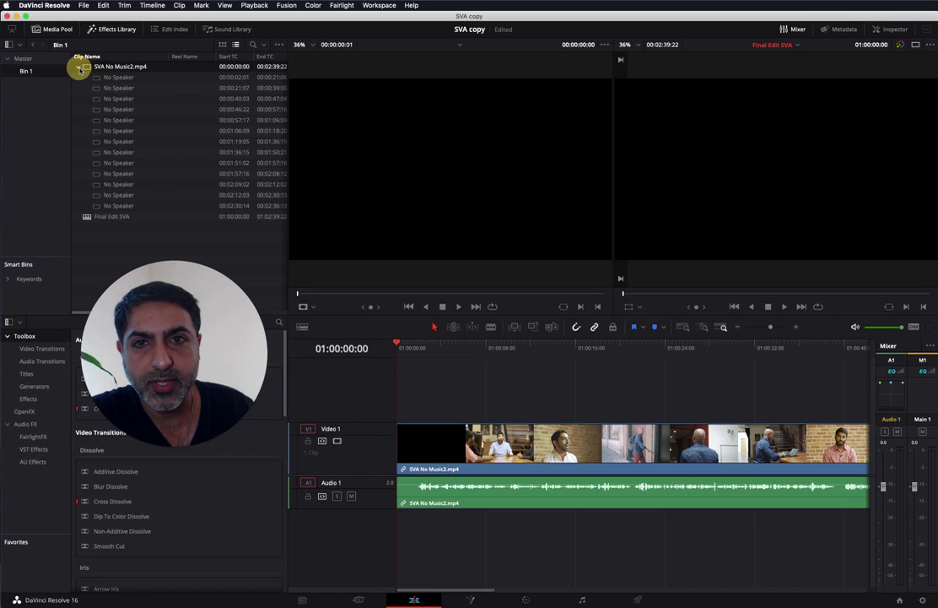
scroll(132, 137, "right", 2)
scroll(133, 138, "right", 5)
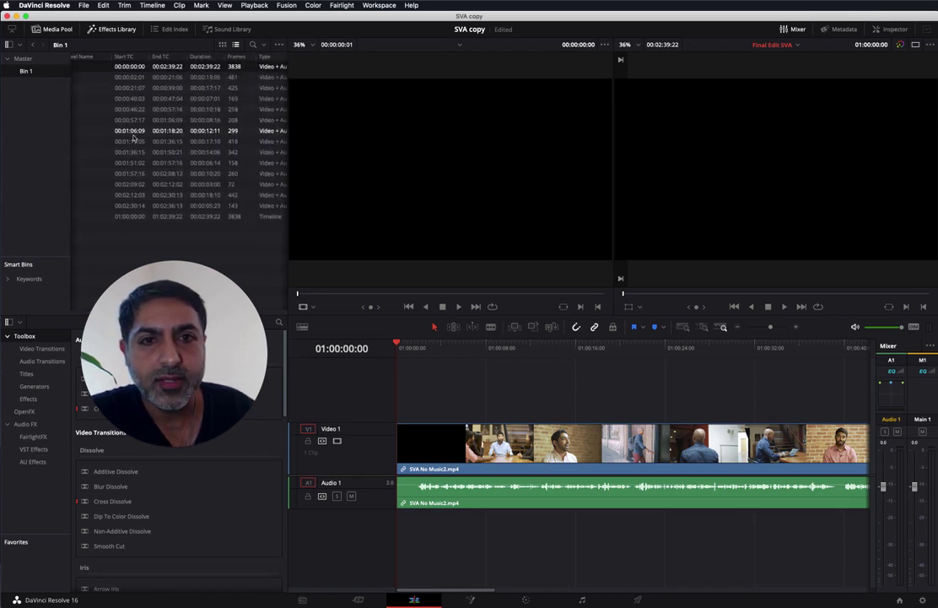
scroll(132, 138, "right", 6)
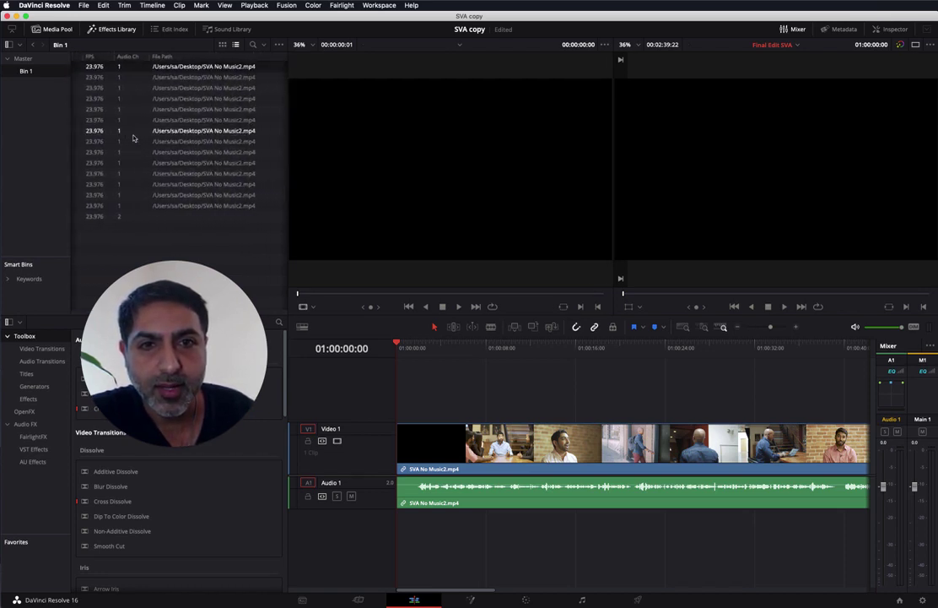
scroll(132, 137, "right", 2)
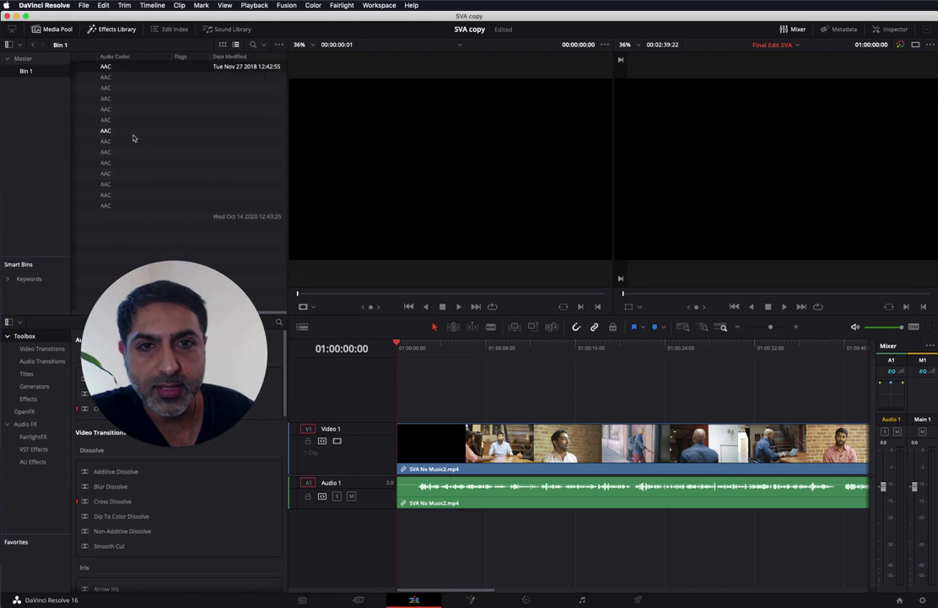
scroll(132, 138, "left", 15)
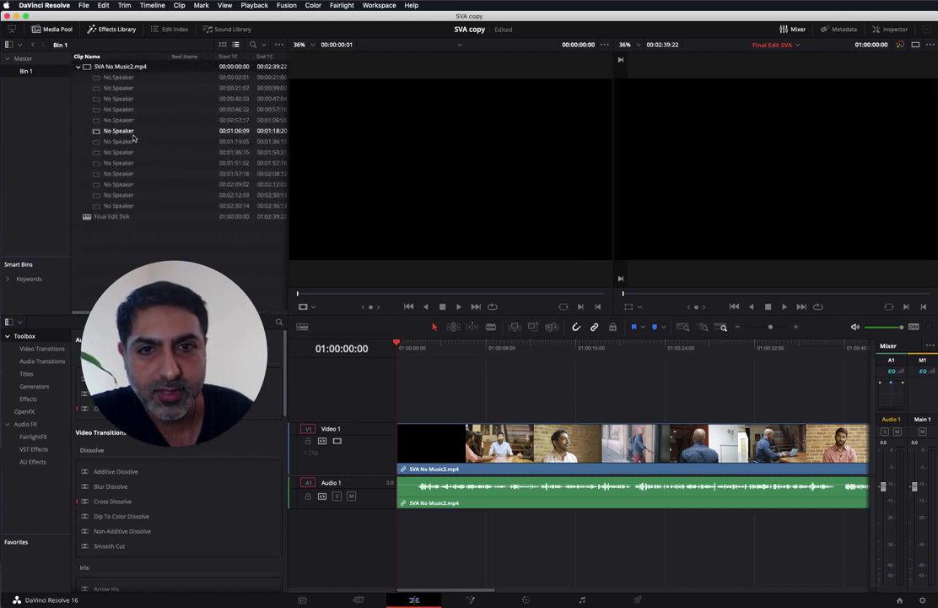
left_click(102, 67)
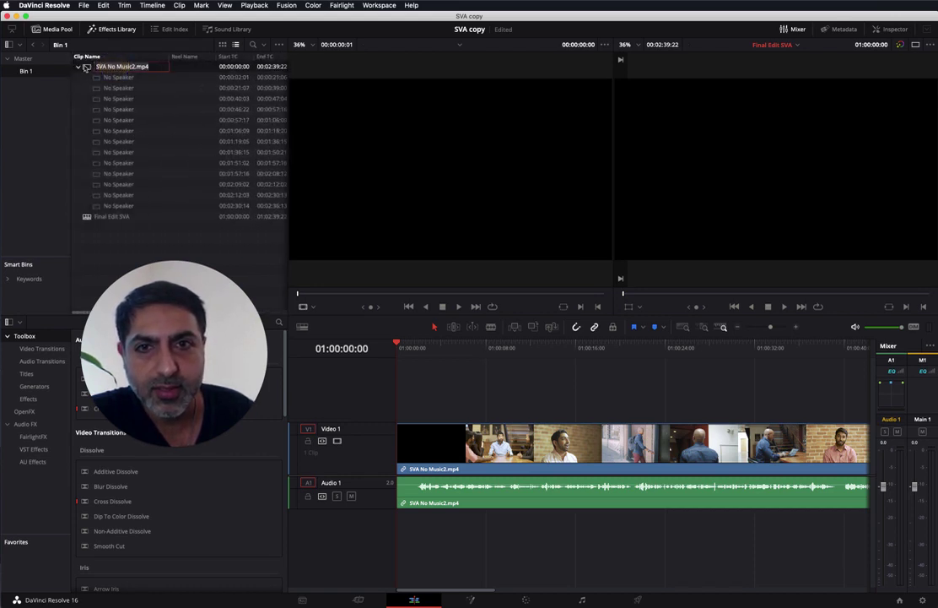
double_click(85, 67)
mouse_move(299, 292)
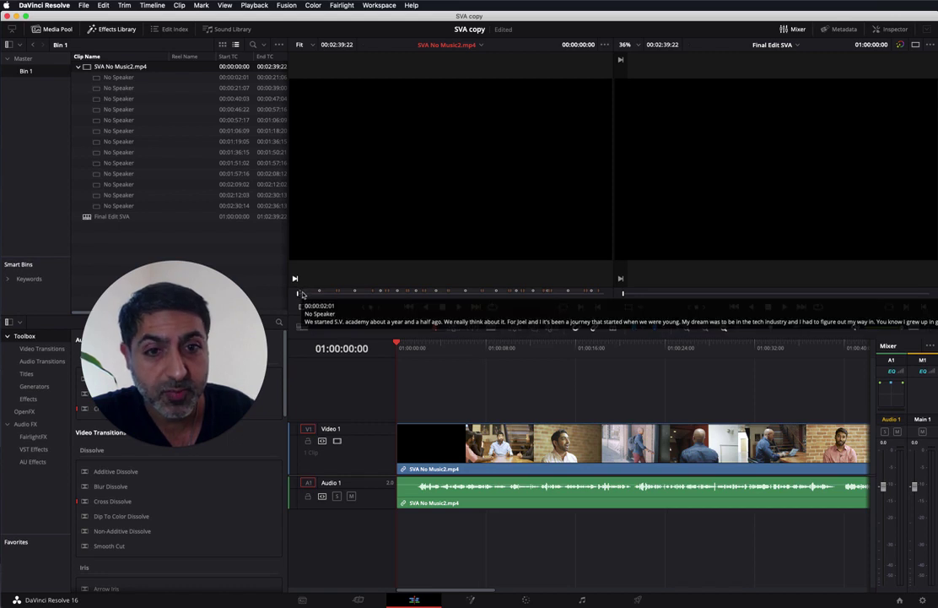
- Preview the markers at 00:00:21:07 and 00:01:19:05, then collapse the clip's subclips
left_click(302, 293)
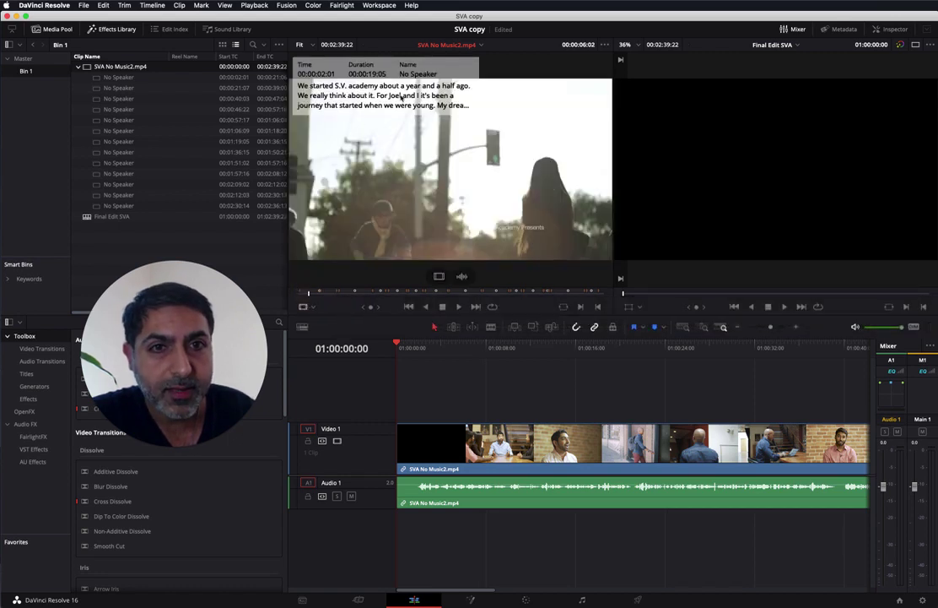
left_click(365, 292)
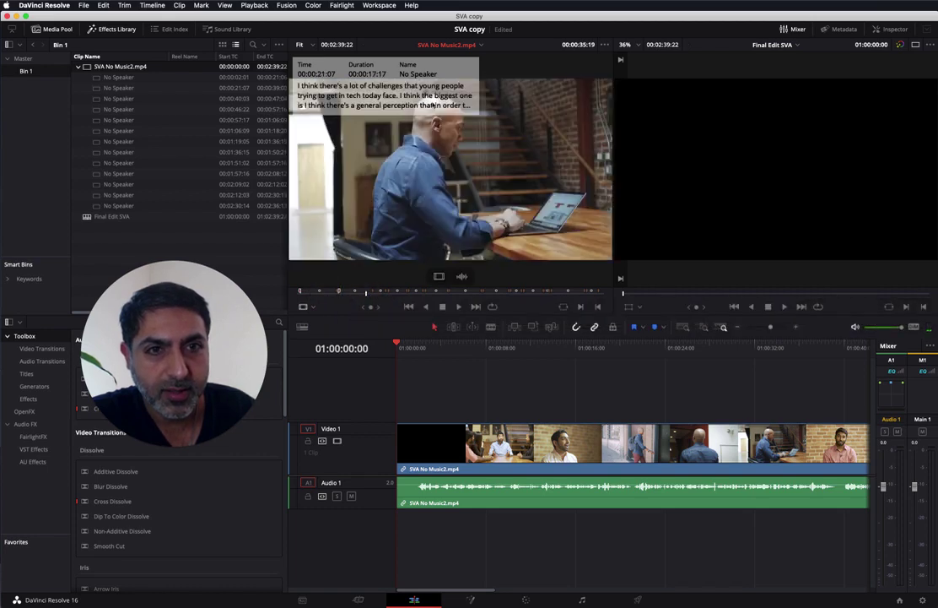
left_click(458, 292)
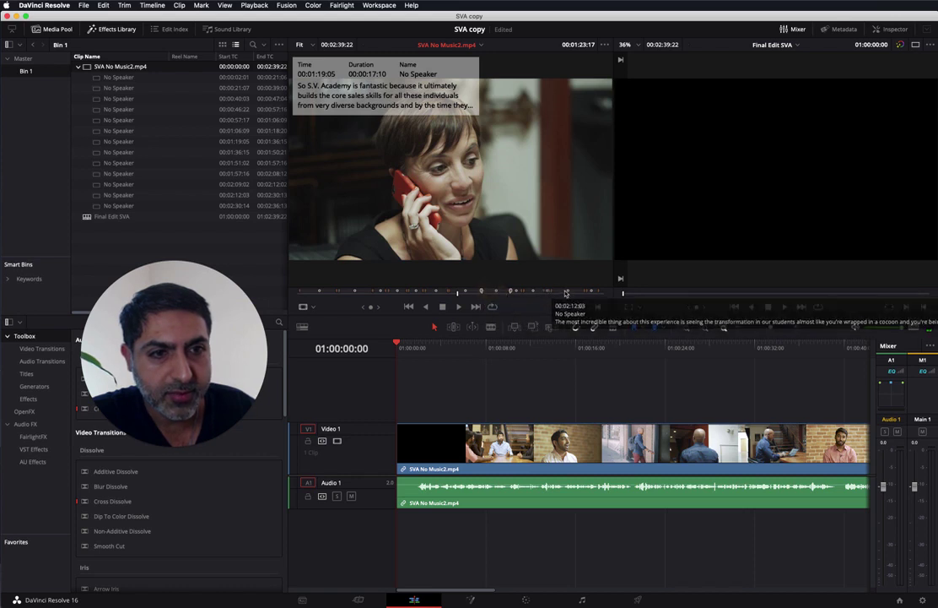
left_click(566, 292)
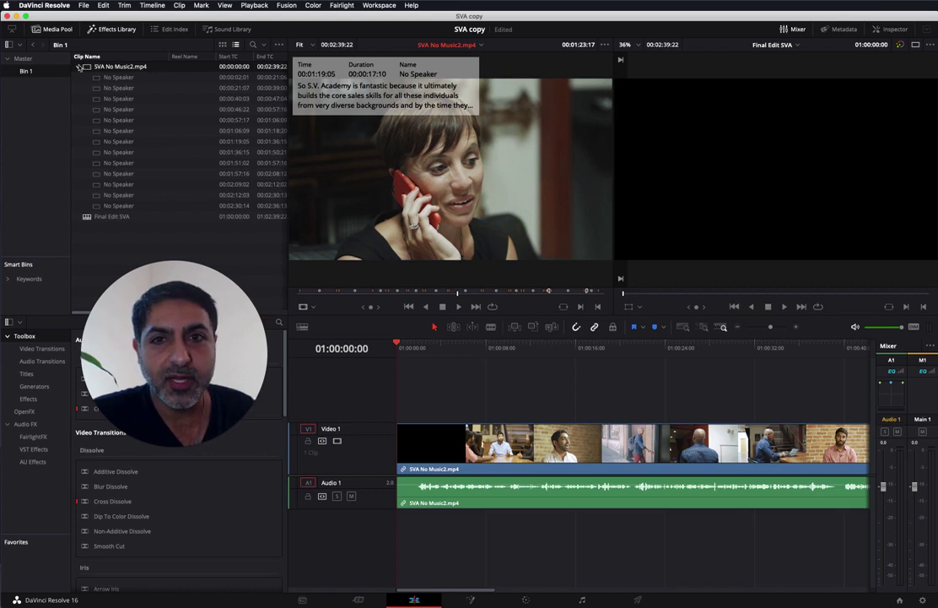
left_click(78, 66)
- Open the Final Edit SVA timeline and move the playhead to 01:00:17:18
left_click(91, 78)
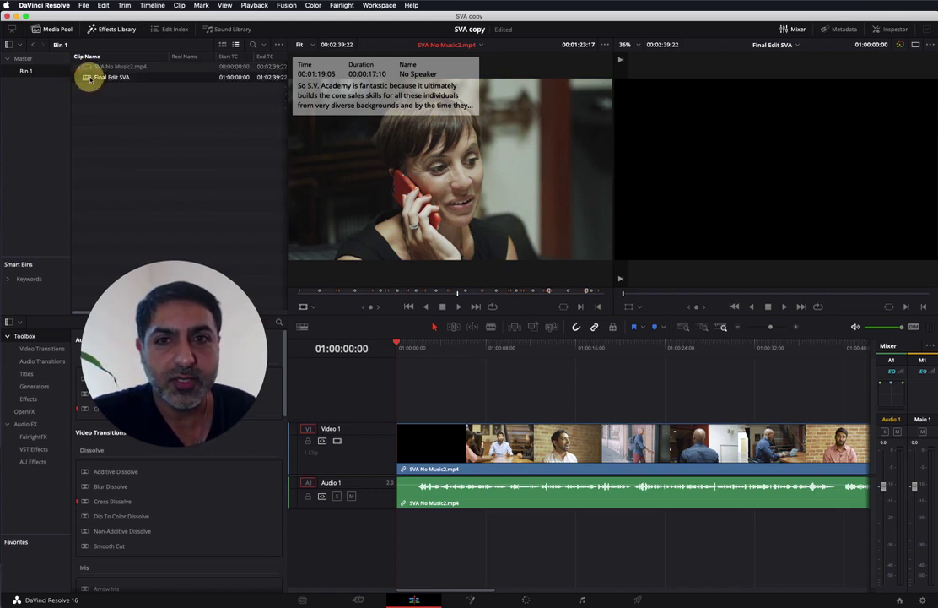
left_click(456, 343)
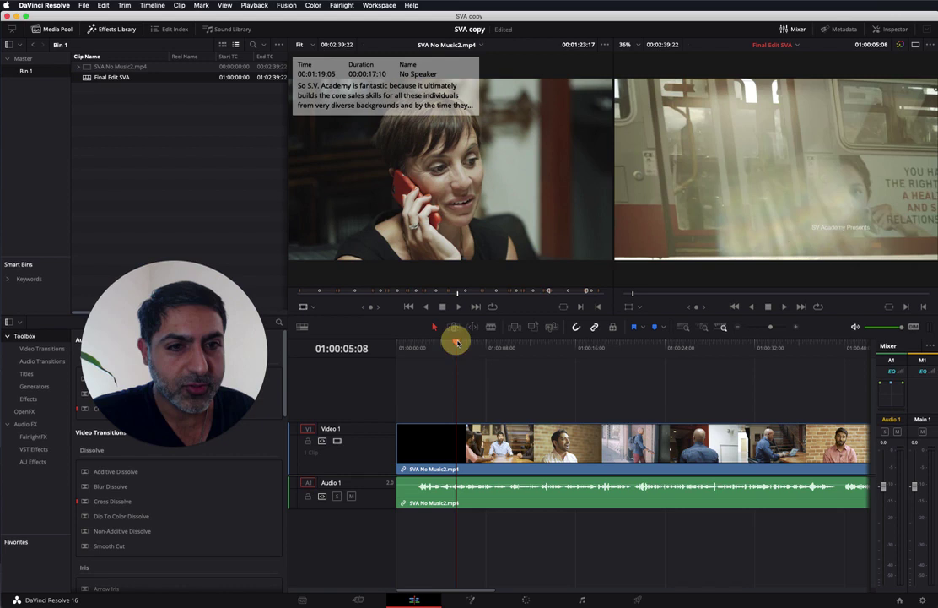
left_click(595, 344)
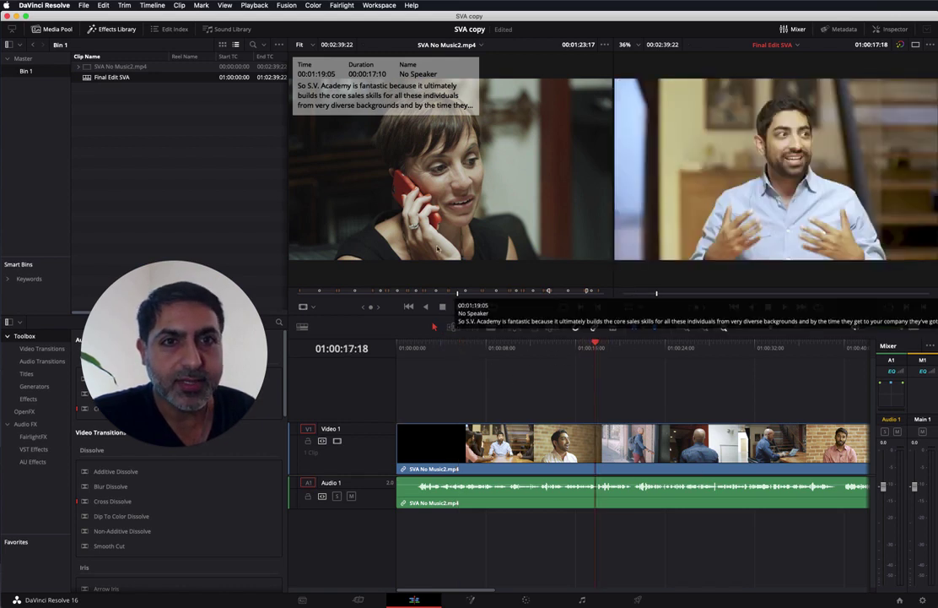
- Run the '2 Subtitle-Caption Timeline' script, then return to the Edit page after rendering
left_click(379, 5)
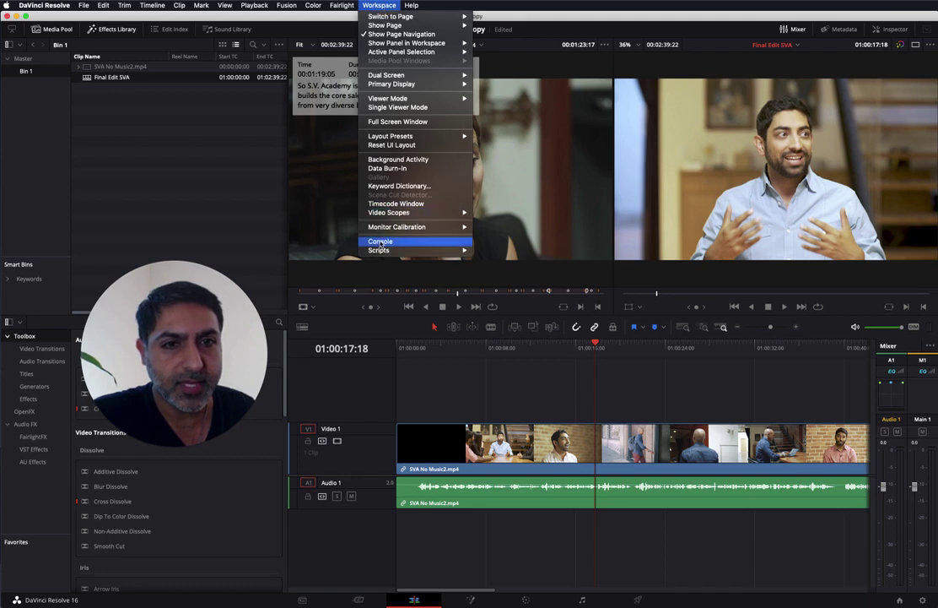
mouse_move(381, 250)
mouse_move(510, 252)
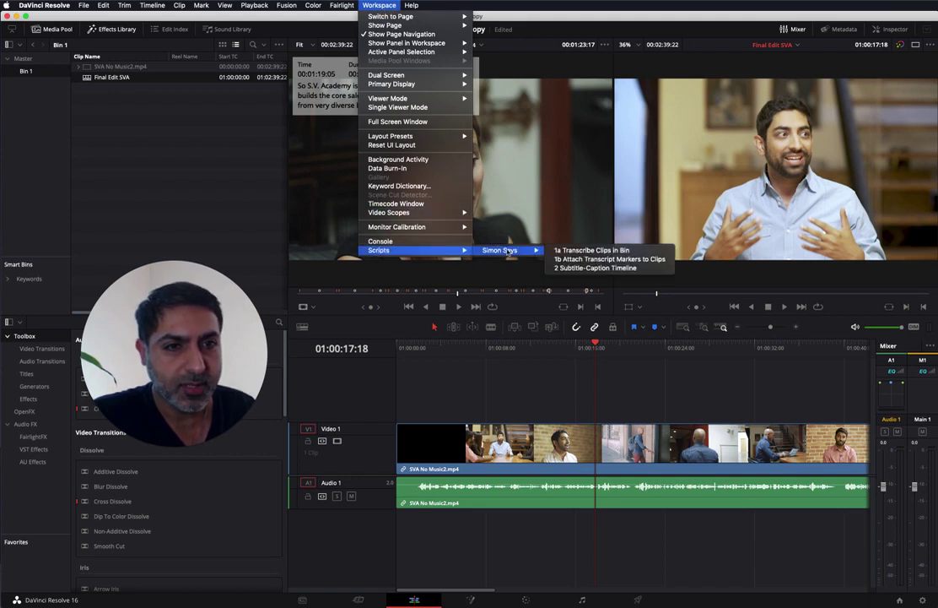
left_click(595, 269)
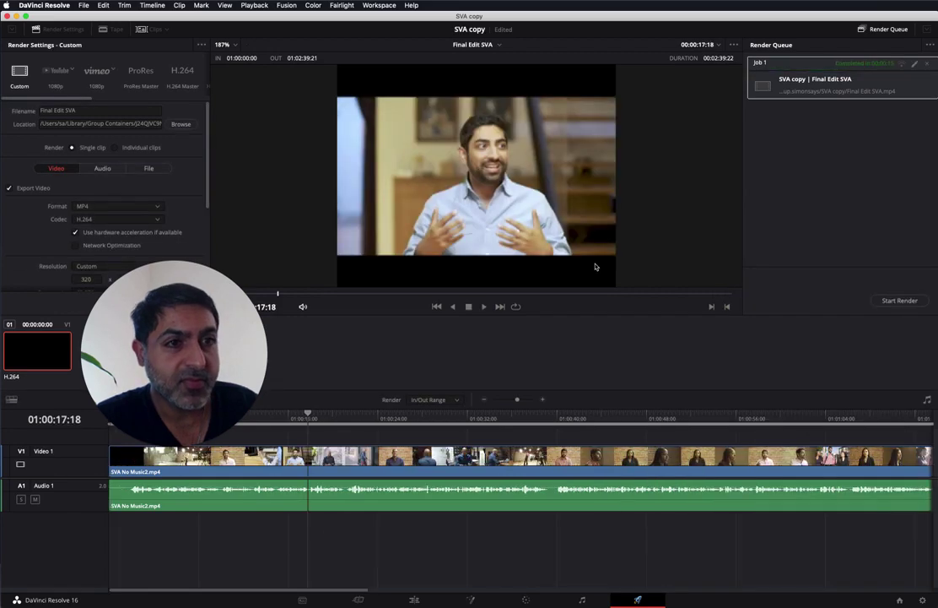
key("shift+4")
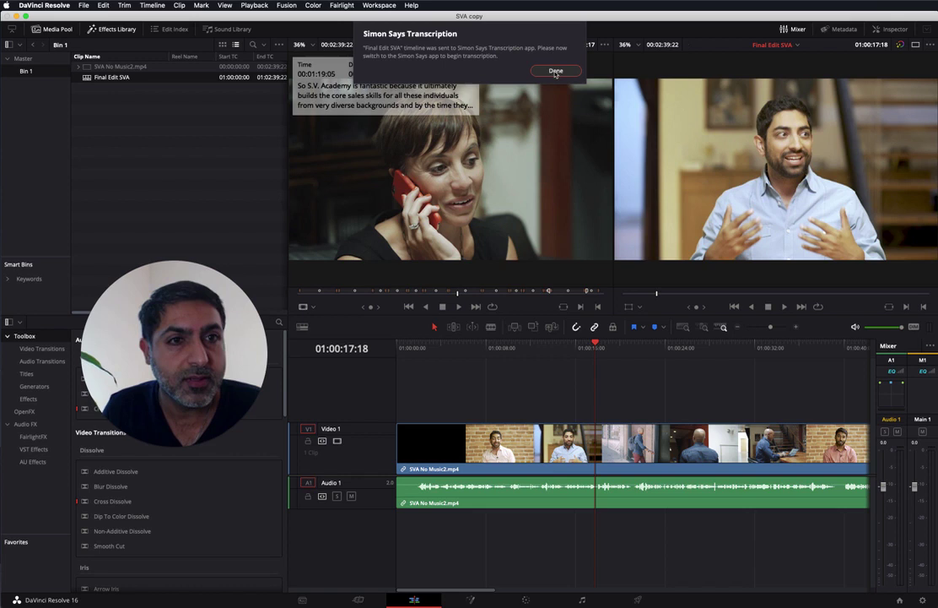
- Dismiss the timeline-sent notice and request transcription of Final Edit SVA in Simon Says
left_click(555, 72)
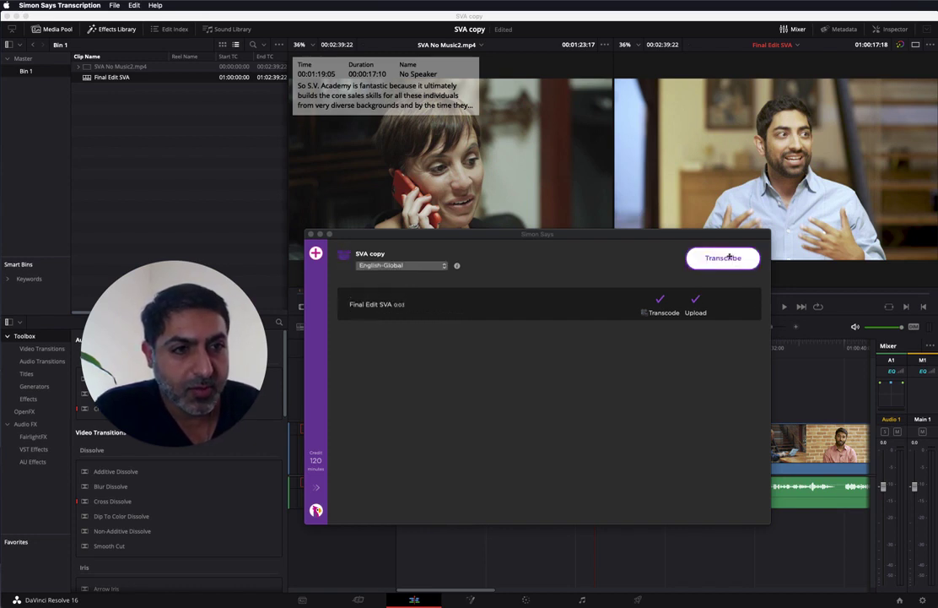
left_click(730, 256)
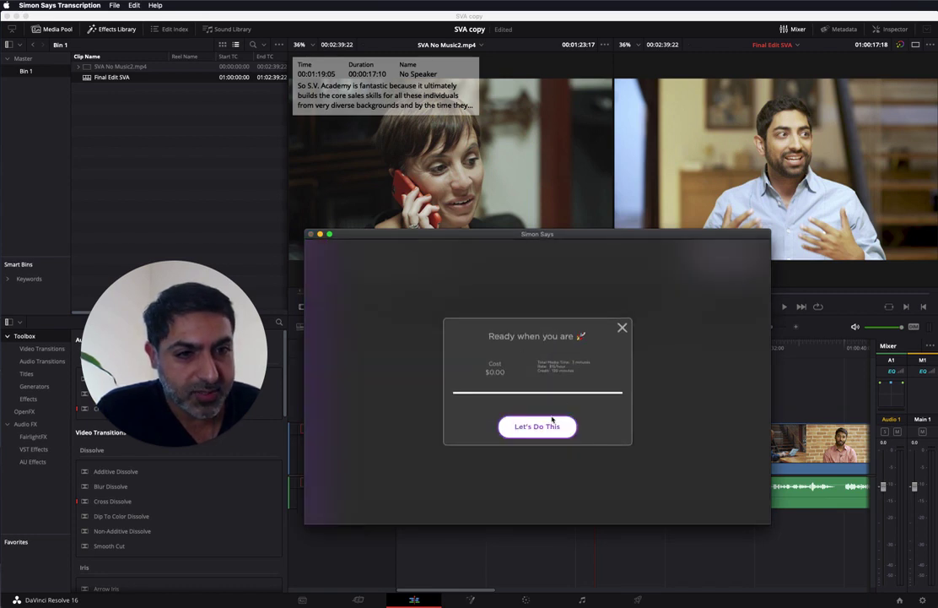
- Confirm the $0.00 transcription, dismiss the notice, and scroll through the finished English transcript
left_click(553, 424)
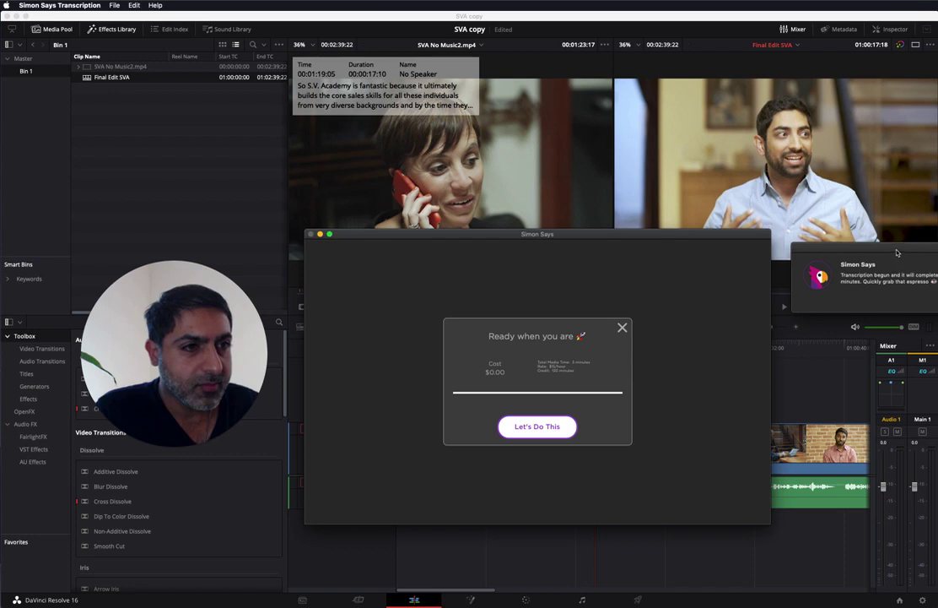
left_click(785, 297)
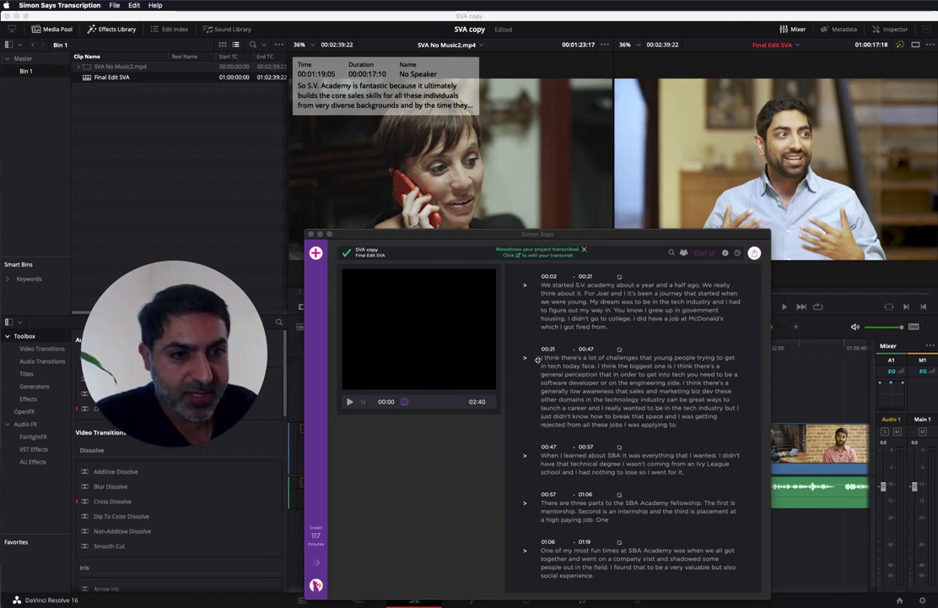
scroll(661, 299, "down", 5)
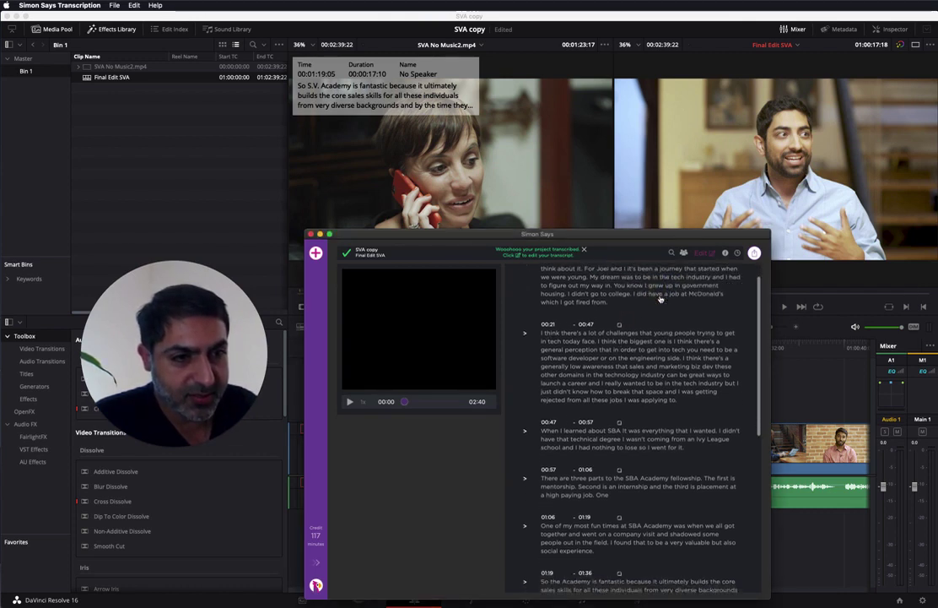
scroll(661, 298, "down", 4)
scroll(626, 408, "up", 5)
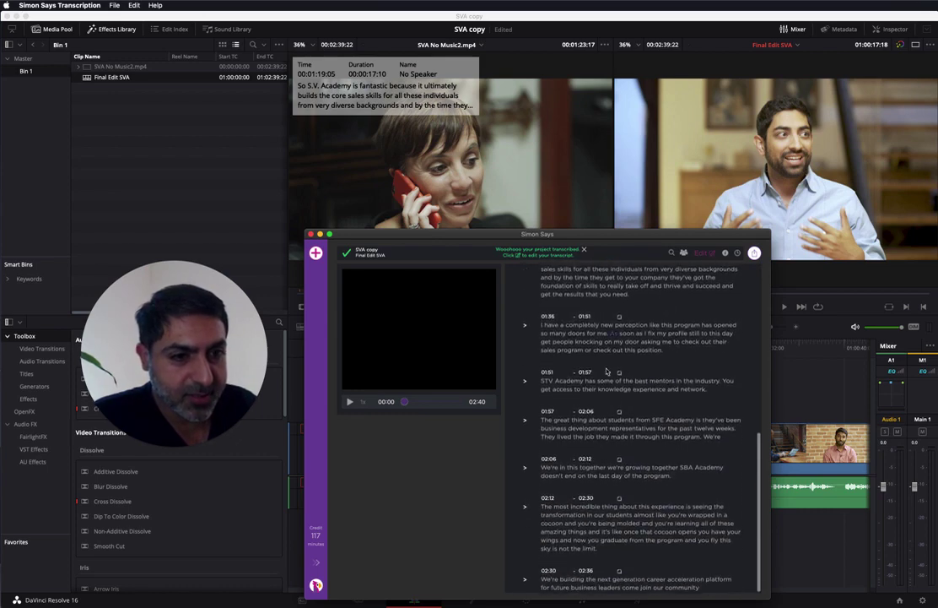
scroll(626, 408, "up", 4)
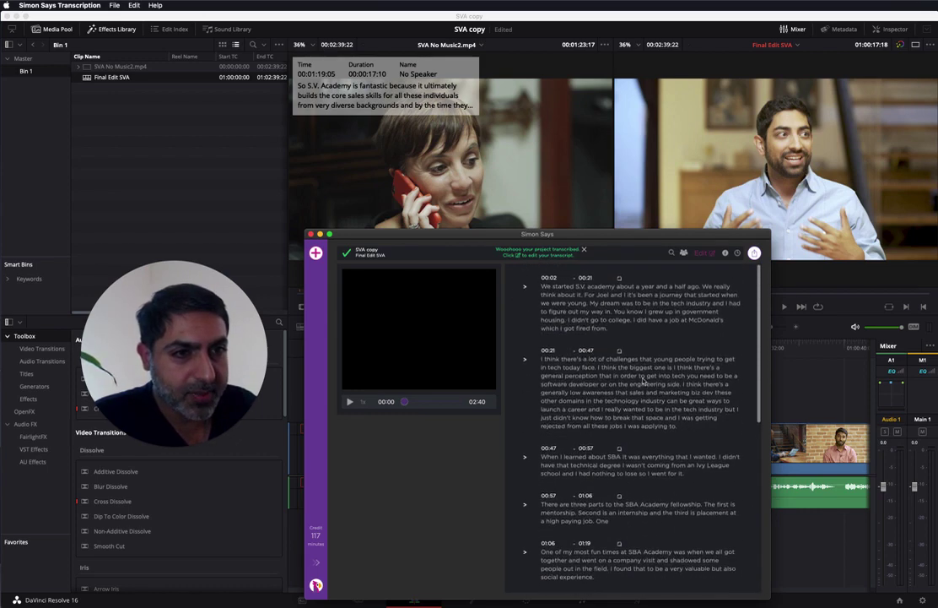
- Order an Italian translation of the Final Edit SVA transcript through the Translation export option
left_click(755, 255)
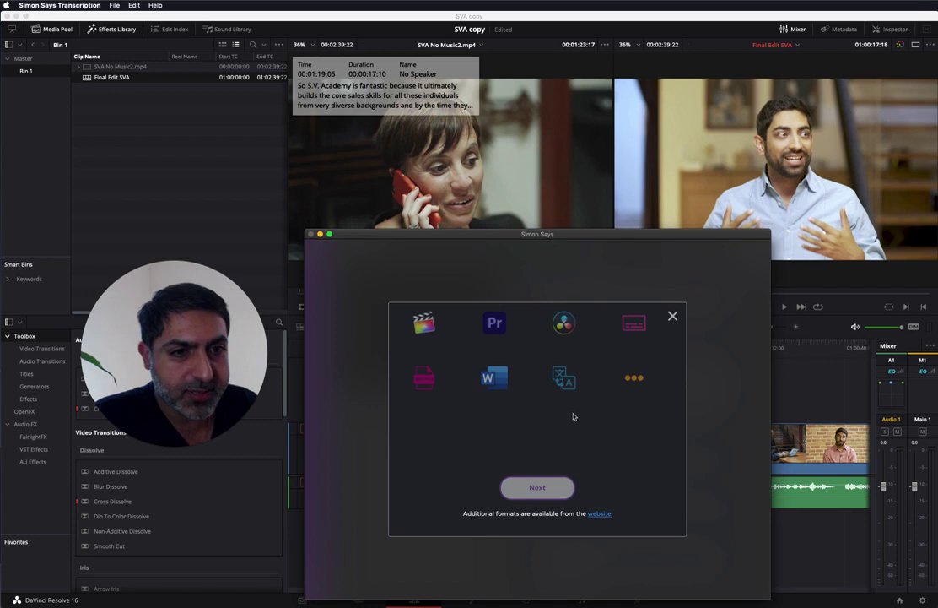
left_click(567, 388)
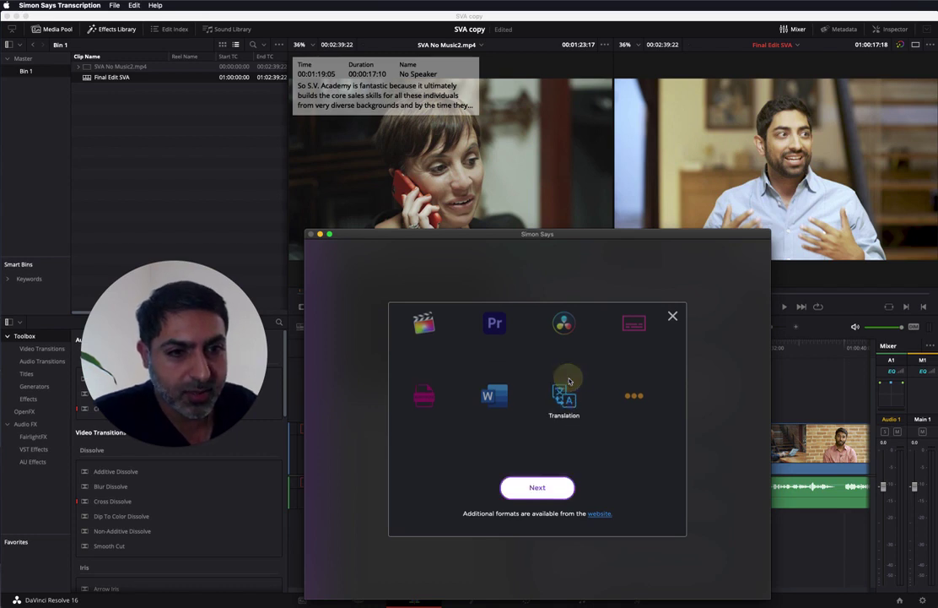
left_click(535, 487)
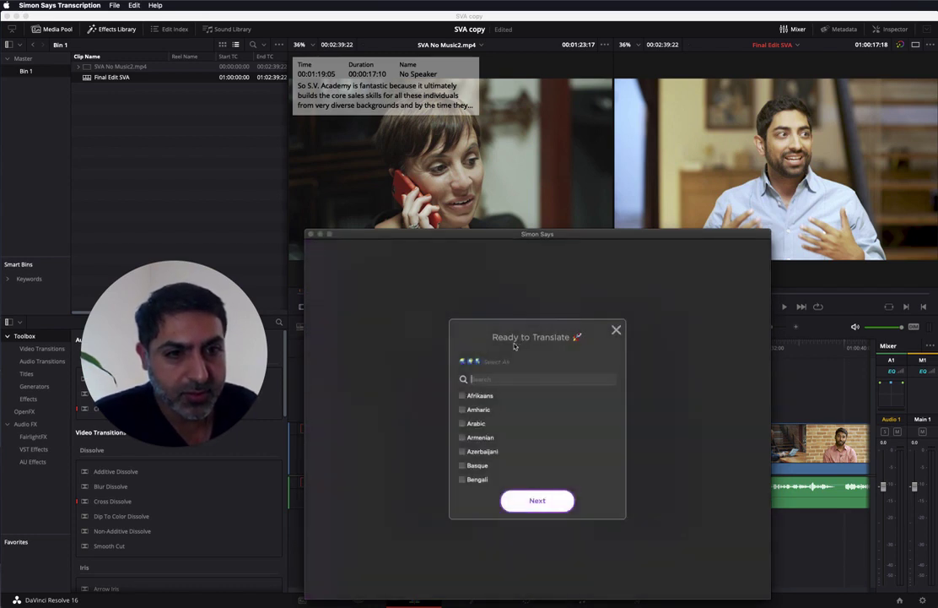
left_click(485, 378)
type("Italia")
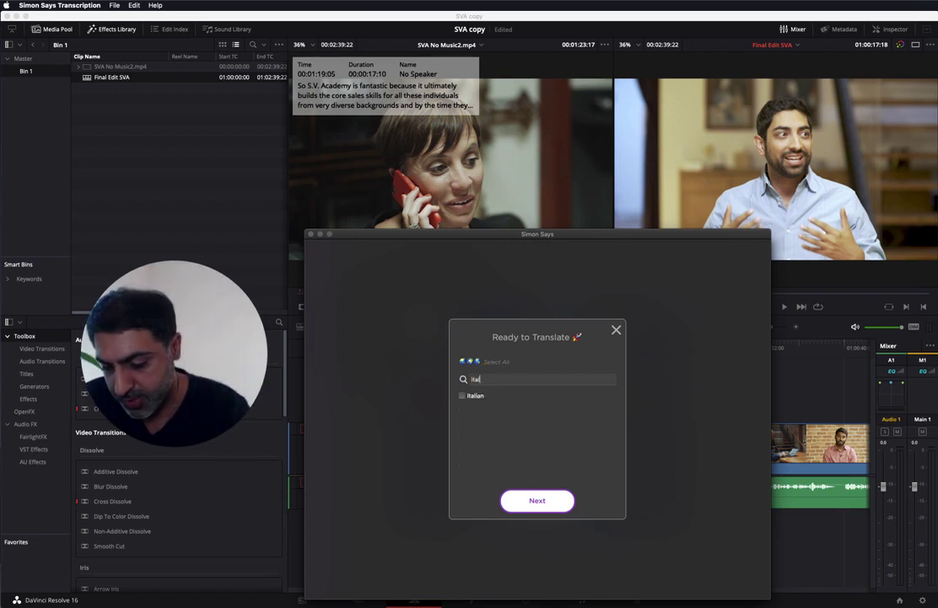
left_click(463, 394)
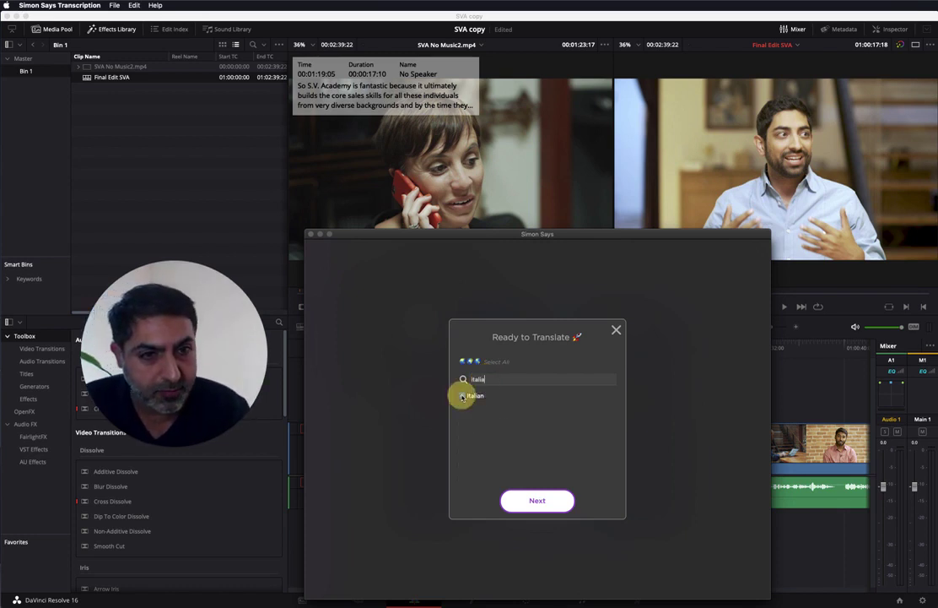
left_click(541, 499)
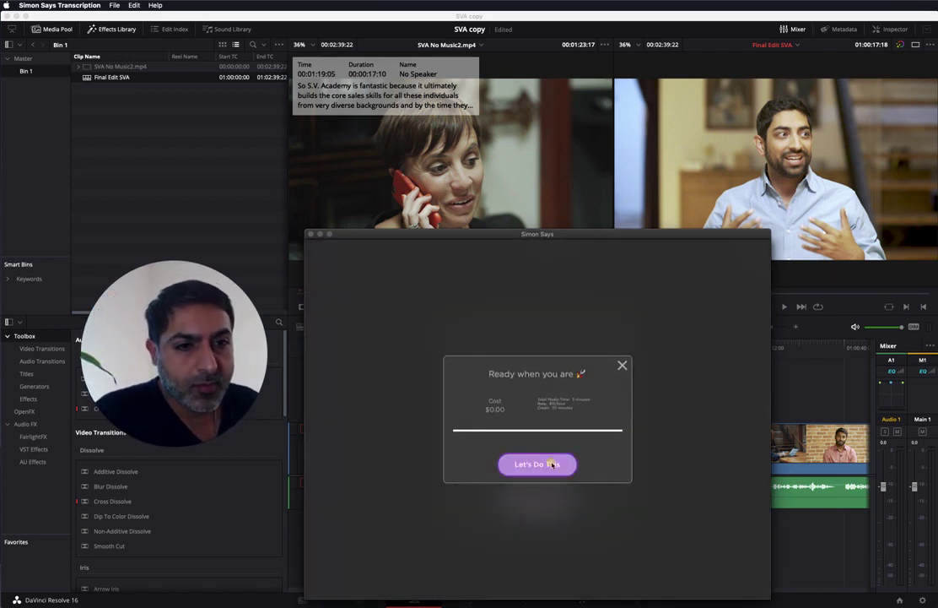
left_click(554, 464)
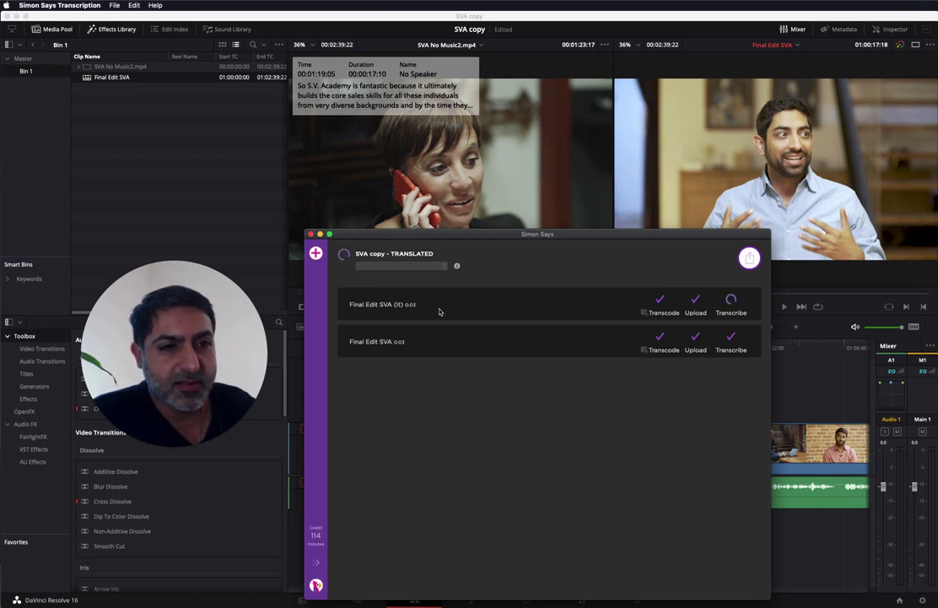
left_click(439, 312)
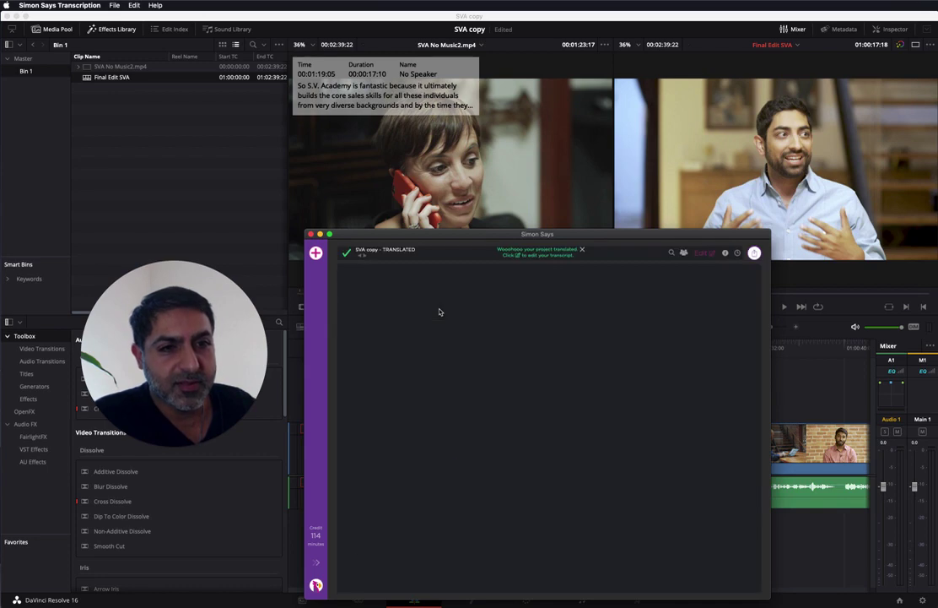
scroll(599, 378, "down", 2)
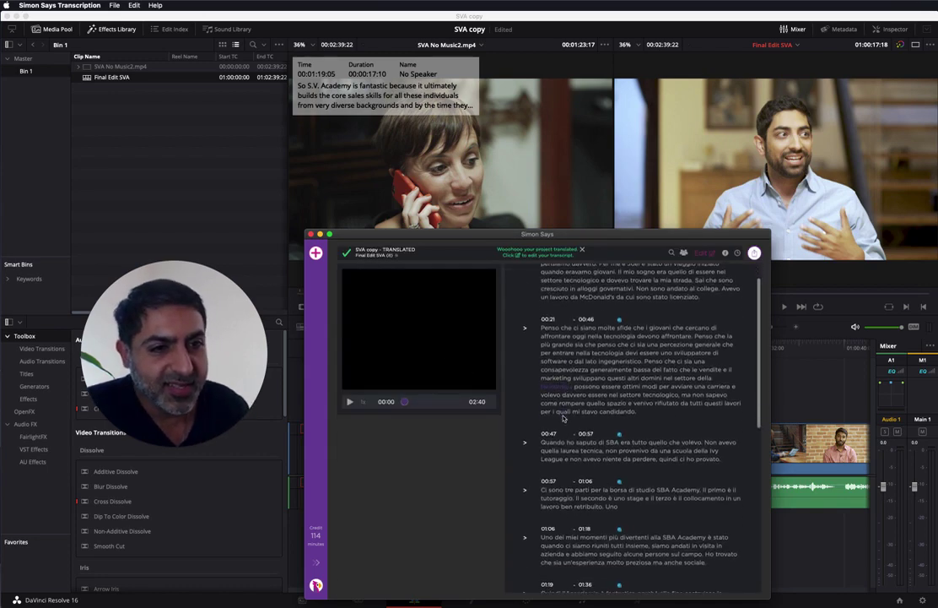
scroll(548, 316, "up", 2)
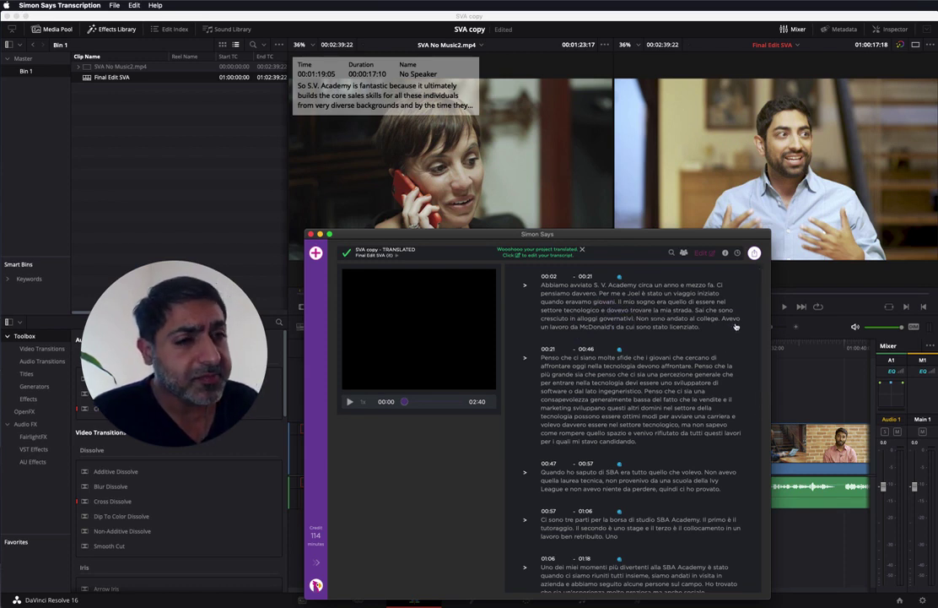
left_click(755, 253)
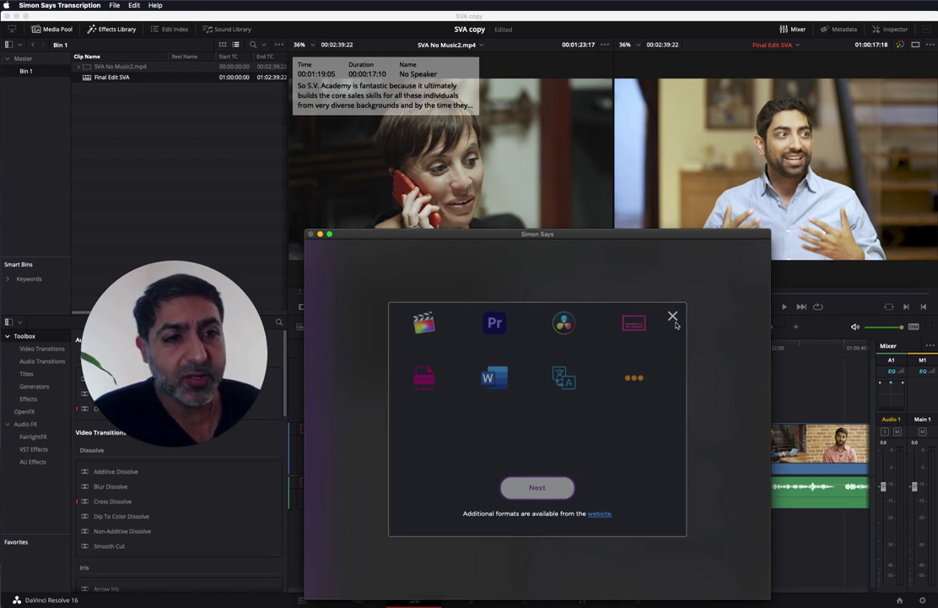
left_click(672, 316)
left_click(672, 316)
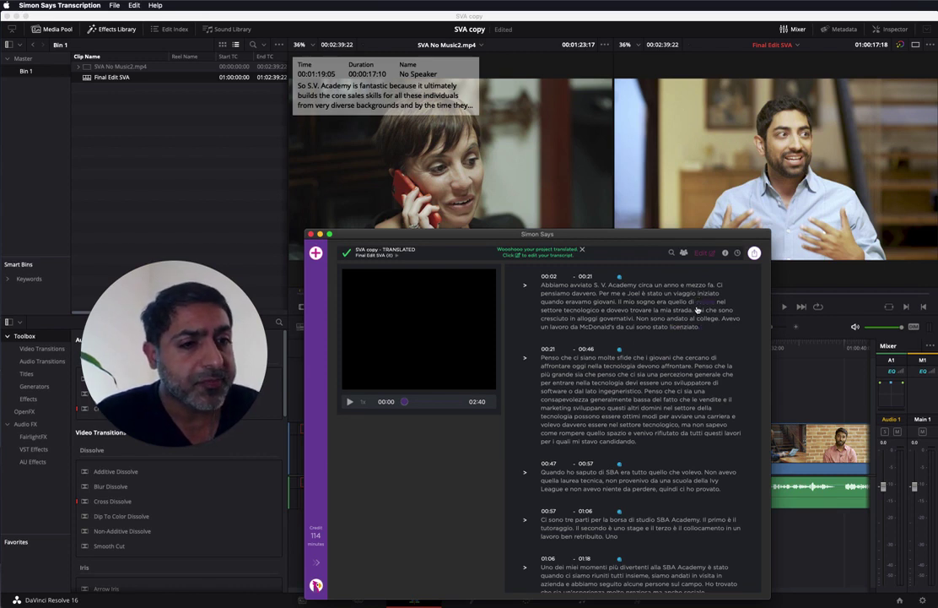
- Export the Italian transcript for DaVinci Resolve as SRT subtitles
left_click(754, 252)
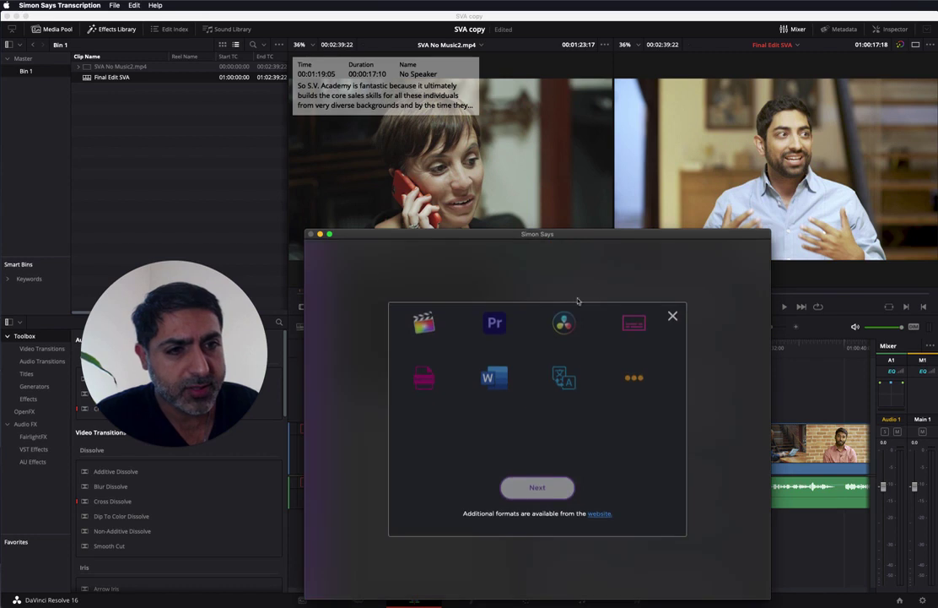
left_click(564, 323)
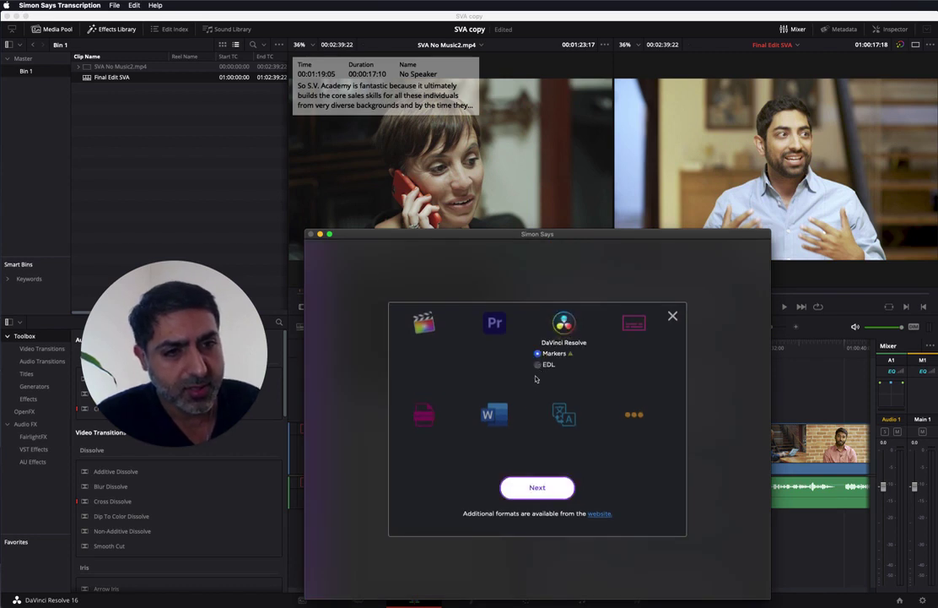
left_click(426, 416)
left_click(531, 487)
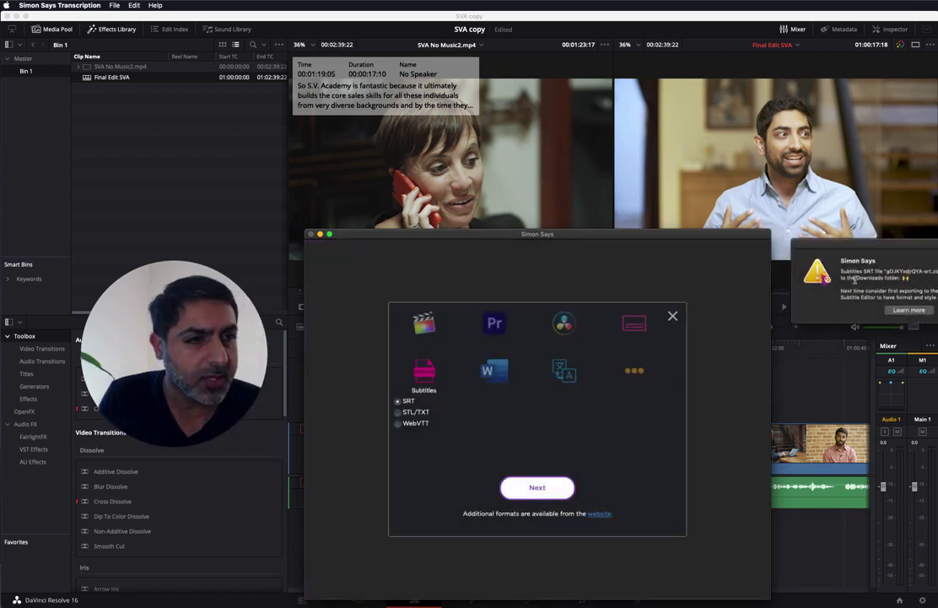
- Acknowledge the subtitle download notice and return to DaVinci Resolve
left_click_drag(877, 246, 504, 274)
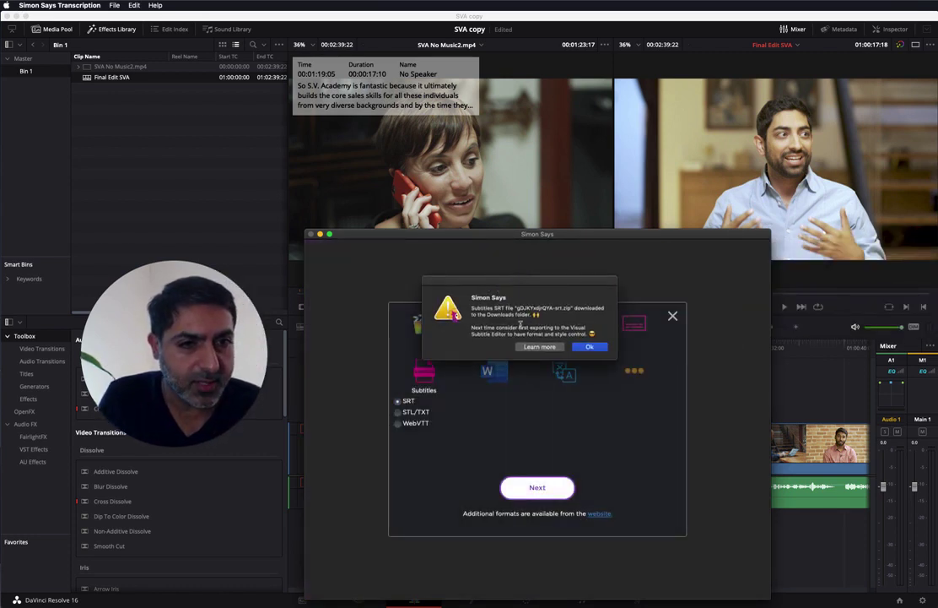
left_click(590, 347)
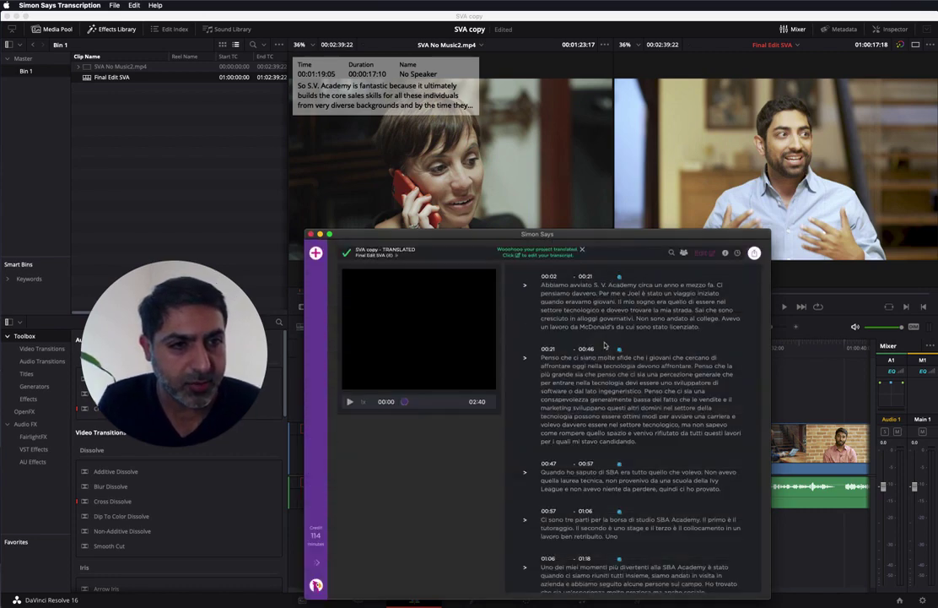
left_click(781, 259)
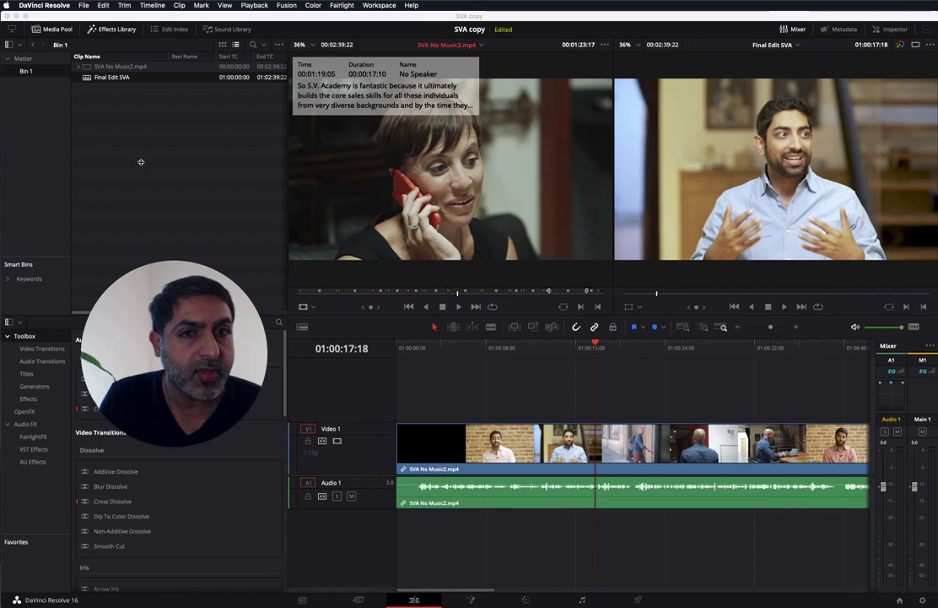
- Import 'Final Edit SVA (it).mp4.srt' from Downloads via File > Import > Subtitle
left_click(84, 6)
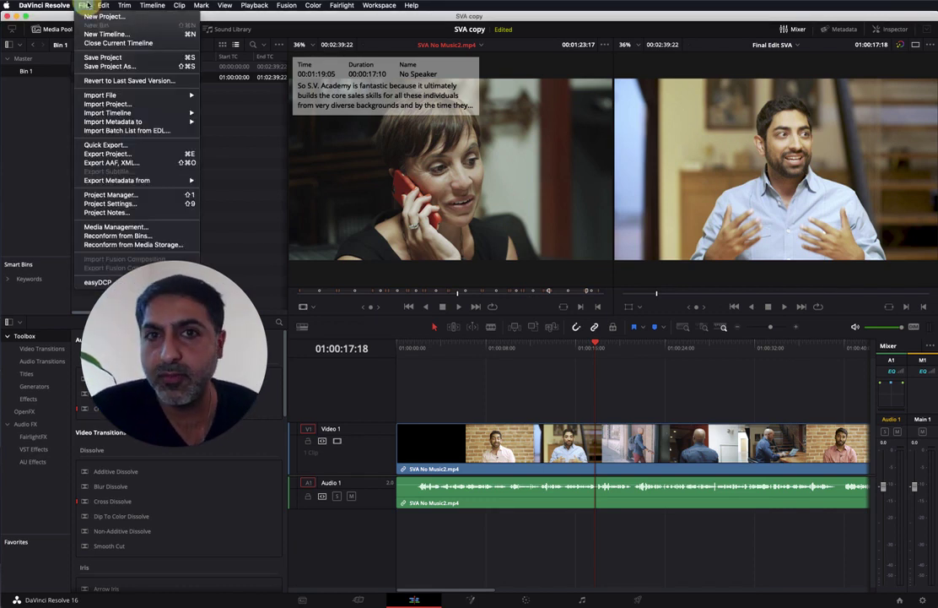
mouse_move(159, 98)
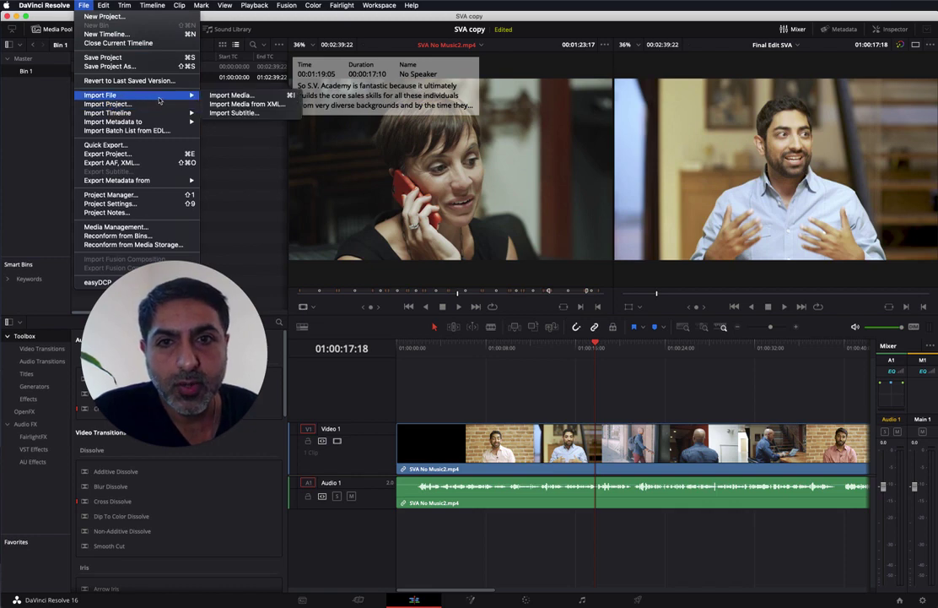
left_click(240, 113)
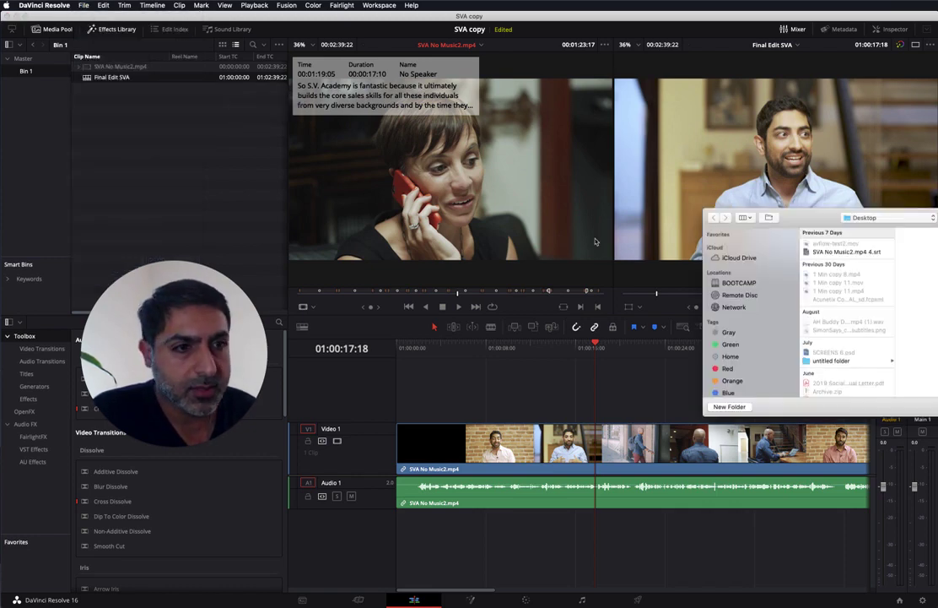
left_click(881, 219)
left_click(804, 220)
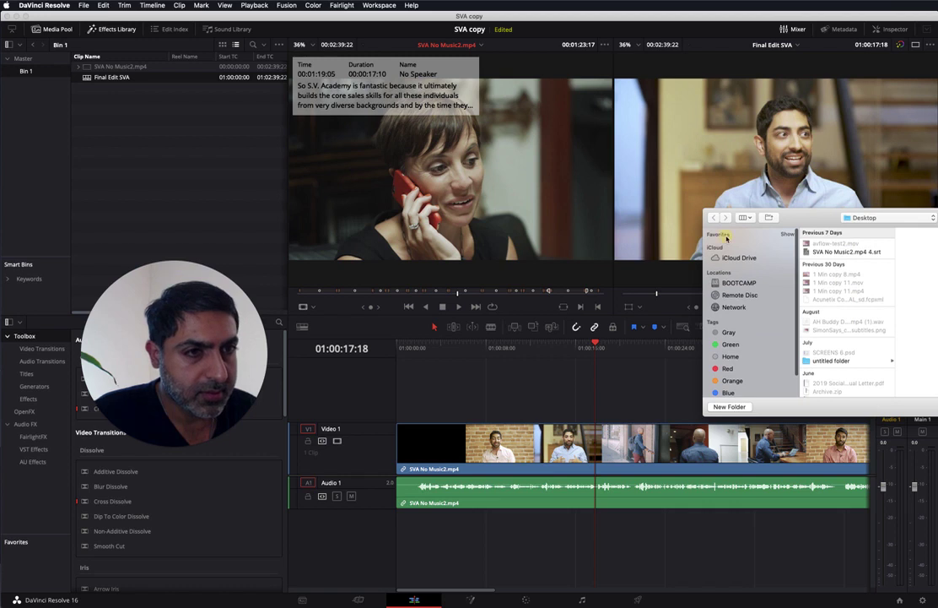
left_click(783, 235)
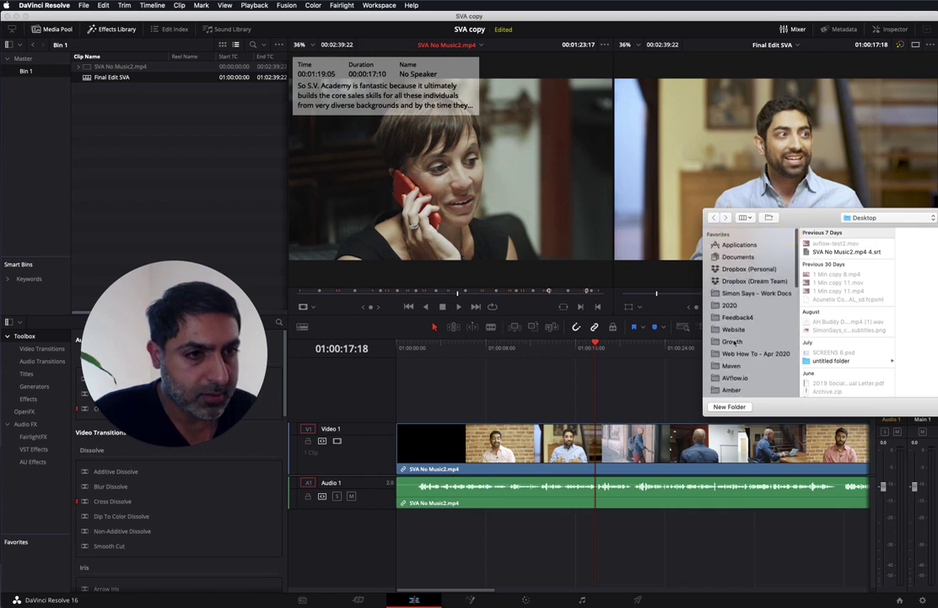
scroll(736, 319, "down", 3)
left_click(738, 371)
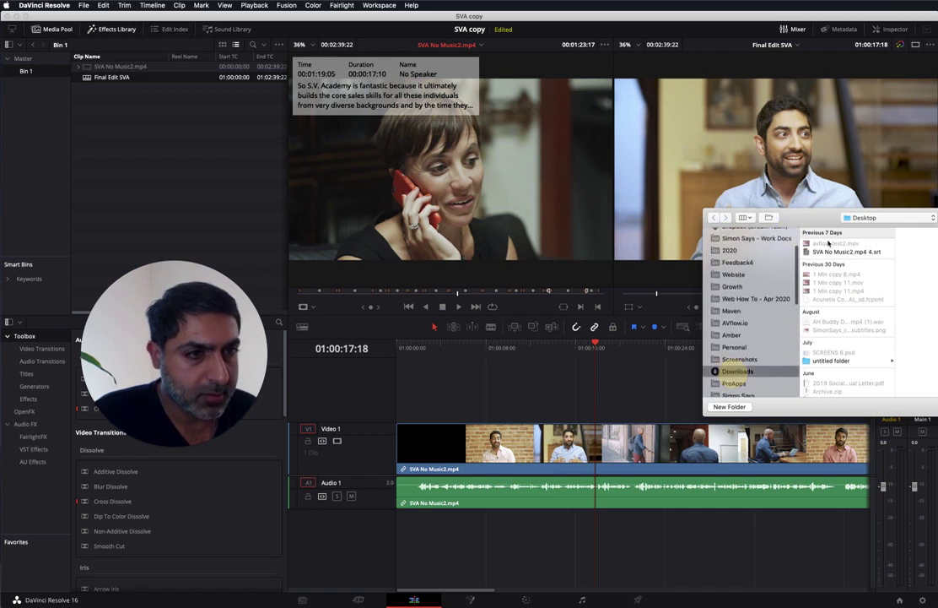
double_click(836, 251)
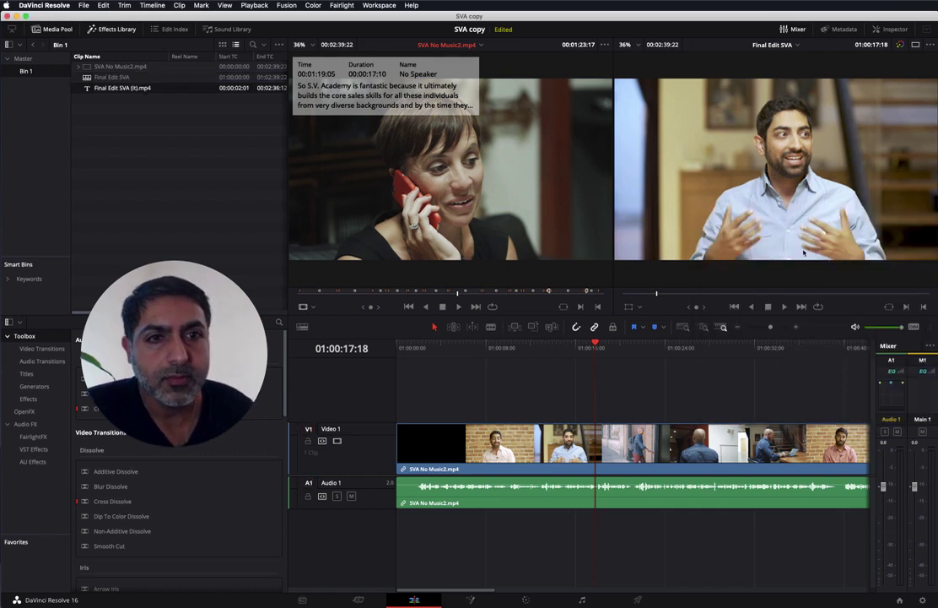
- Place the Italian subtitle clip on a Subtitle 1 track, undoing and re-dragging it to align with the footage
left_click(110, 88)
mouse_move(104, 89)
left_mouse_down()
mouse_move(193, 178)
mouse_move(325, 370)
mouse_move(432, 403)
mouse_move(393, 406)
left_mouse_up()
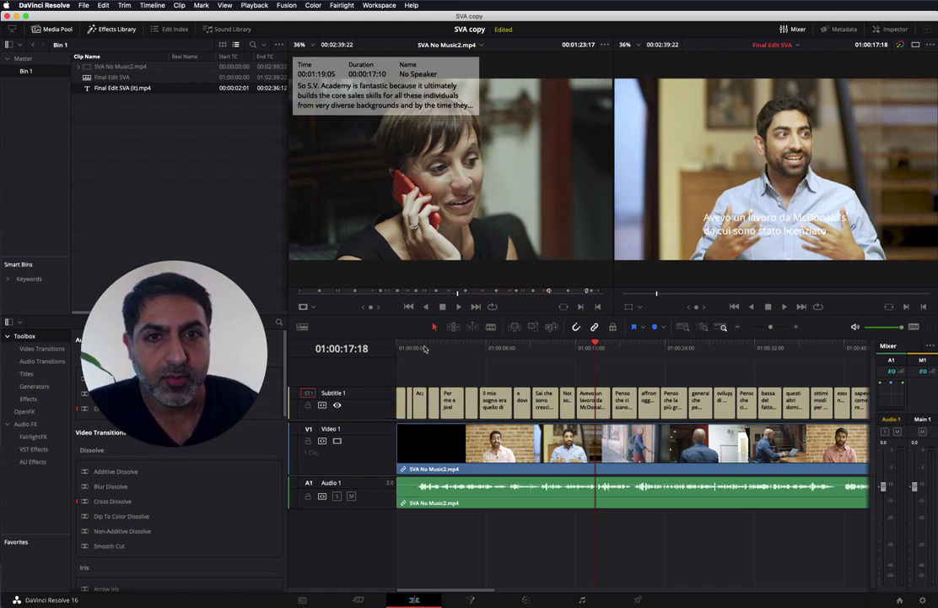
left_click_drag(424, 346, 396, 341)
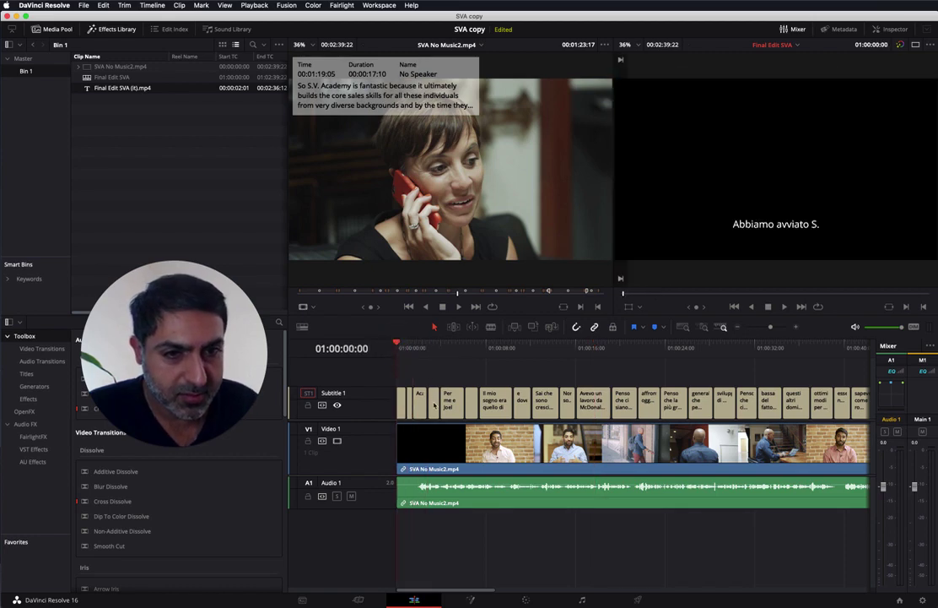
left_click_drag(435, 406, 434, 406)
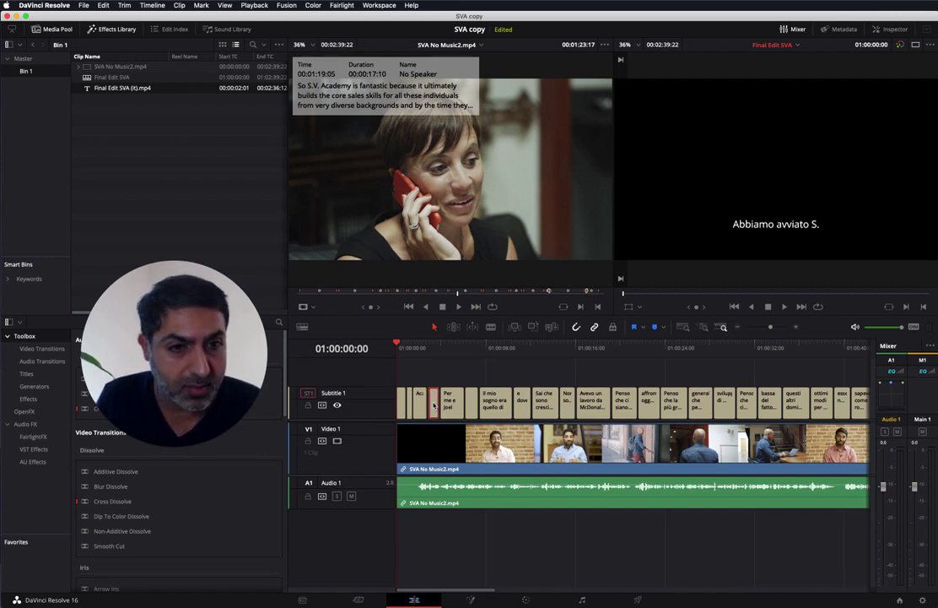
key("super+z")
left_click_drag(124, 86, 418, 411)
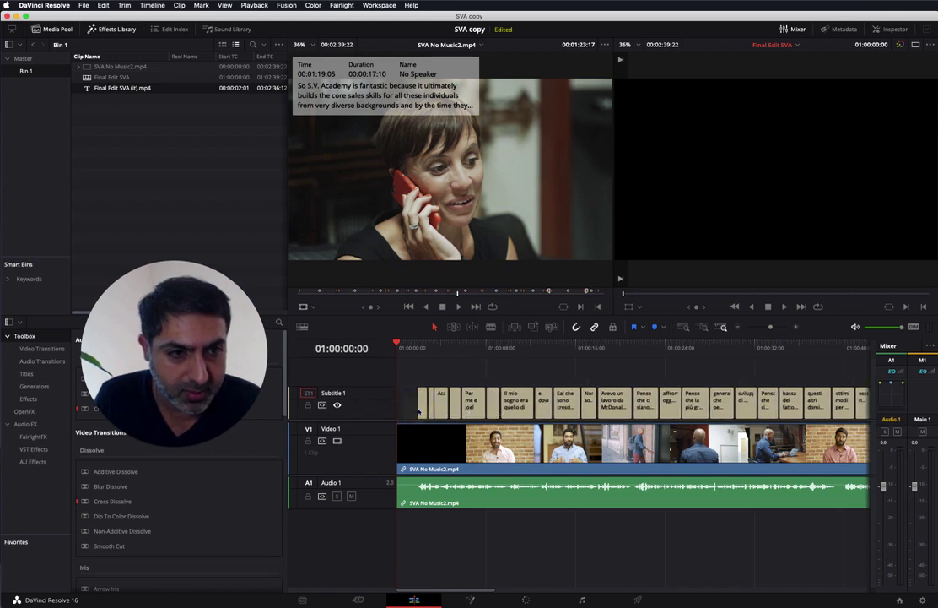
- Play the timeline from the start to check the Italian captions, then select all subtitle clips
left_click(415, 348)
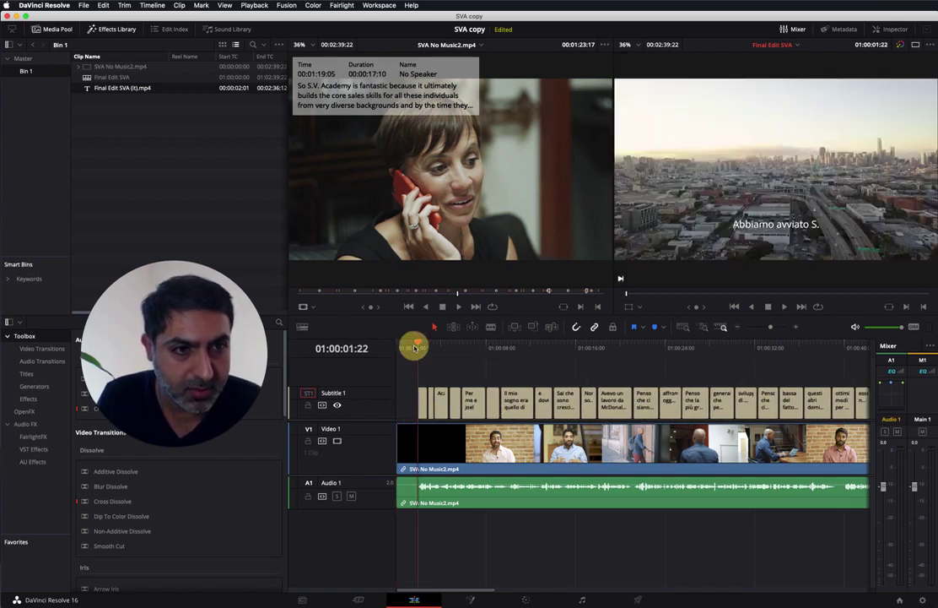
key("space")
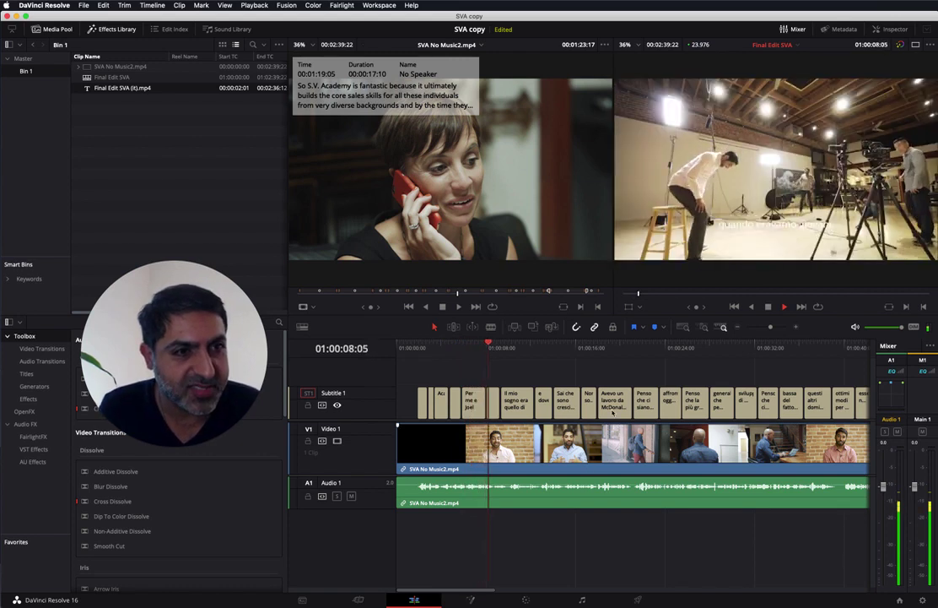
key("space")
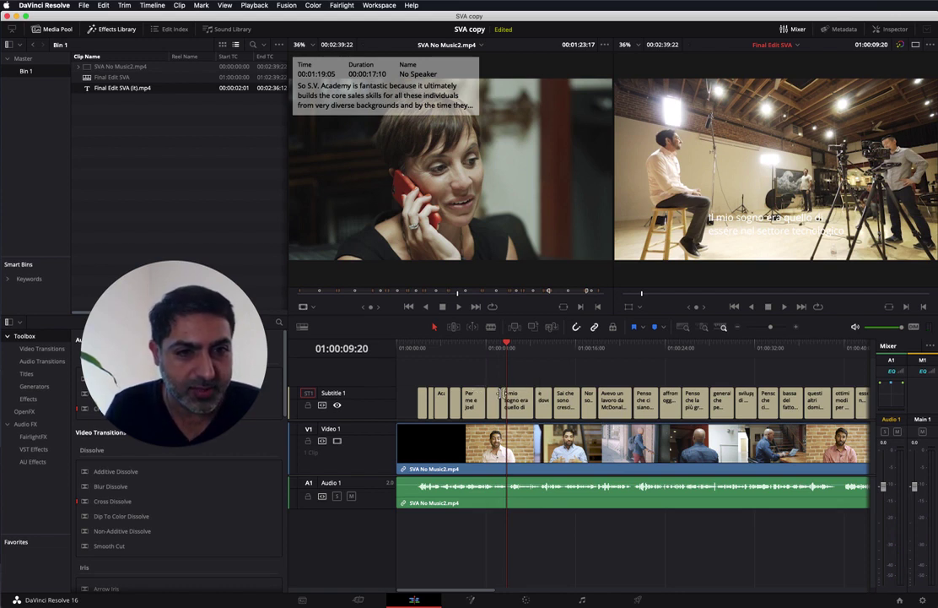
left_click(425, 402)
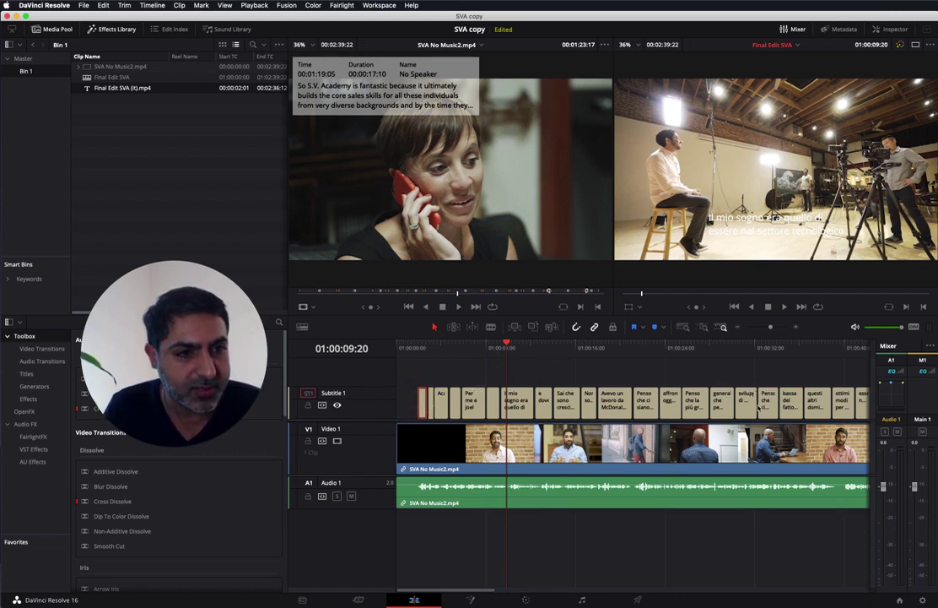
key("super+a")
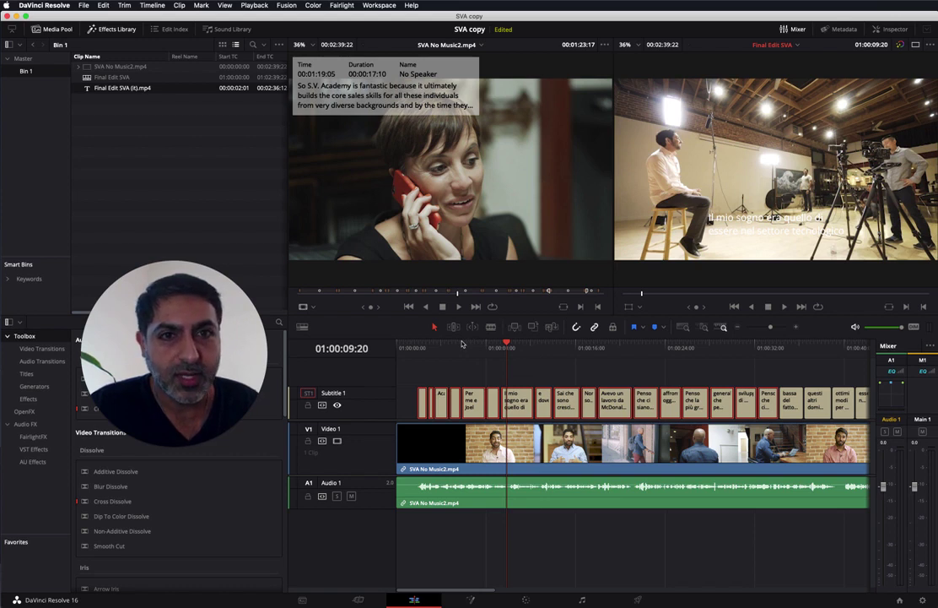
- Bring up the Simon Says entry under Workspace > Scripts
left_click(379, 5)
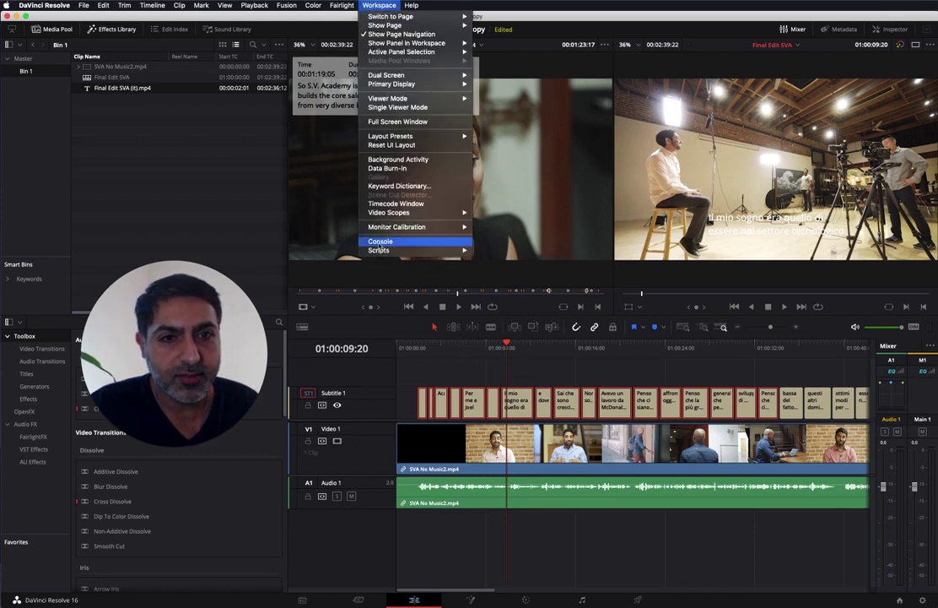
mouse_move(396, 250)
mouse_move(506, 251)
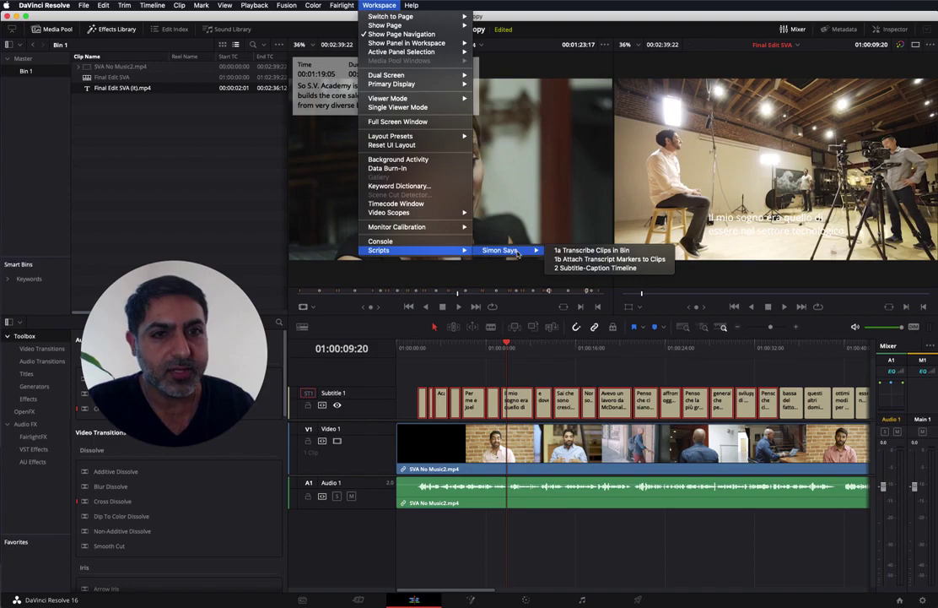